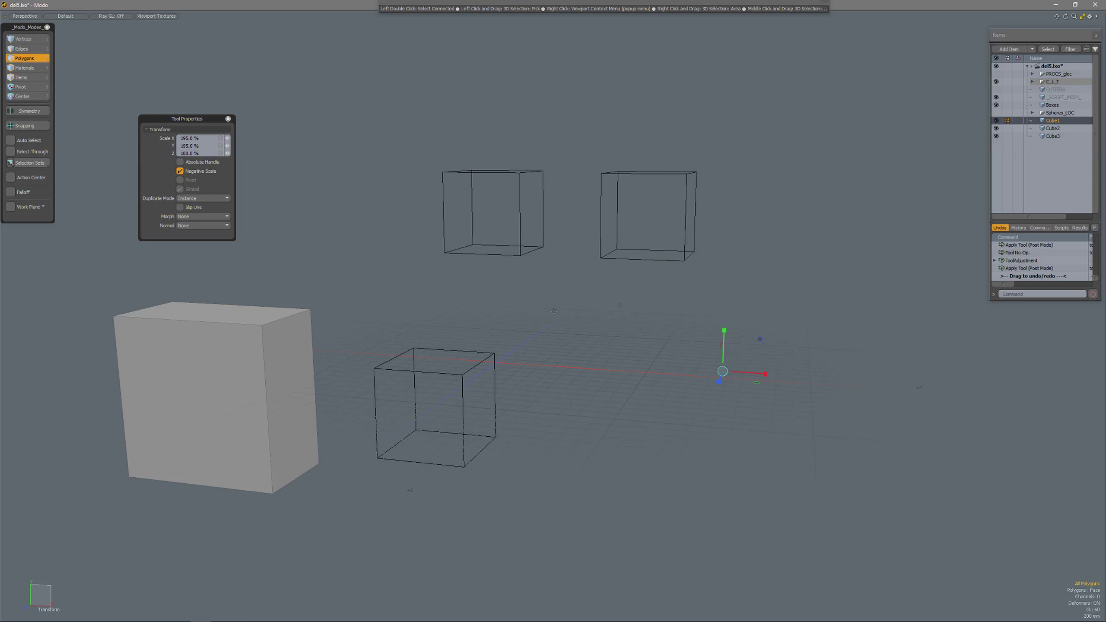
Relocate the Scale tool's center to several free positions in the viewport to reposition the scaled Cube1.
{"action": "left_click", "coordinate": [553, 311]}
{"action": "left_click", "coordinate": [654, 398]}
{"action": "left_click", "coordinate": [724, 313]}
{"action": "left_click", "coordinate": [598, 285]}
{"action": "left_click", "coordinate": [517, 347]}
{"action": "left_click", "coordinate": [600, 454]}
{"action": "left_click", "coordinate": [705, 380]}
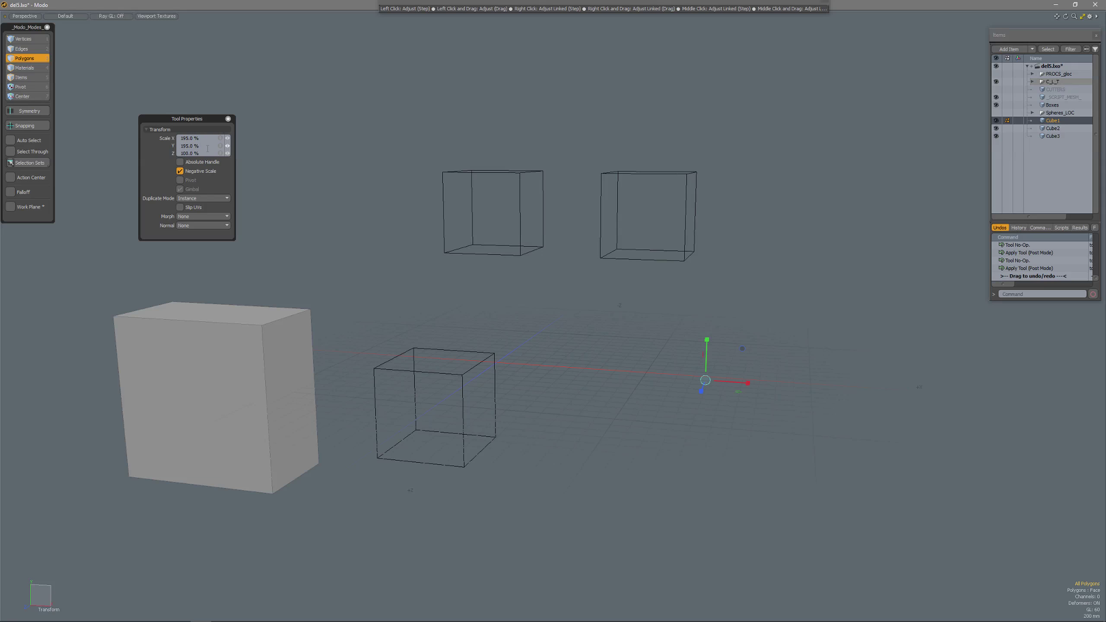
Rescale Cube1 in X and Y around the new center, undo the scaling and drop the Scale tool.
{"action": "left_click_drag", "start_coordinate": [742, 351], "coordinate": [726, 309]}
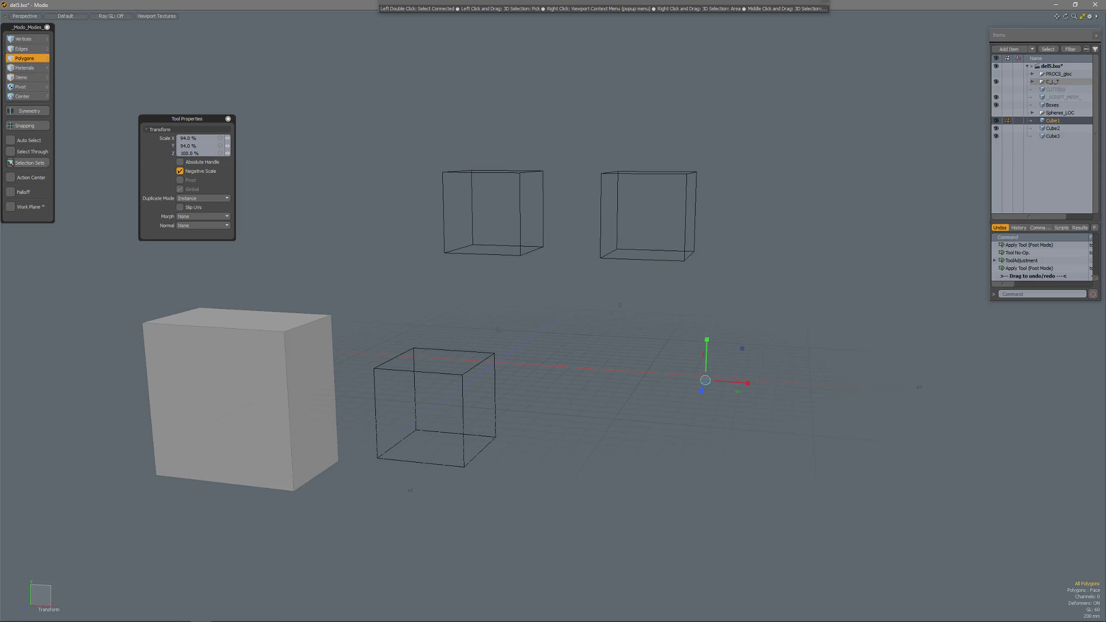
{"action": "key", "text": "ctrl+z"}
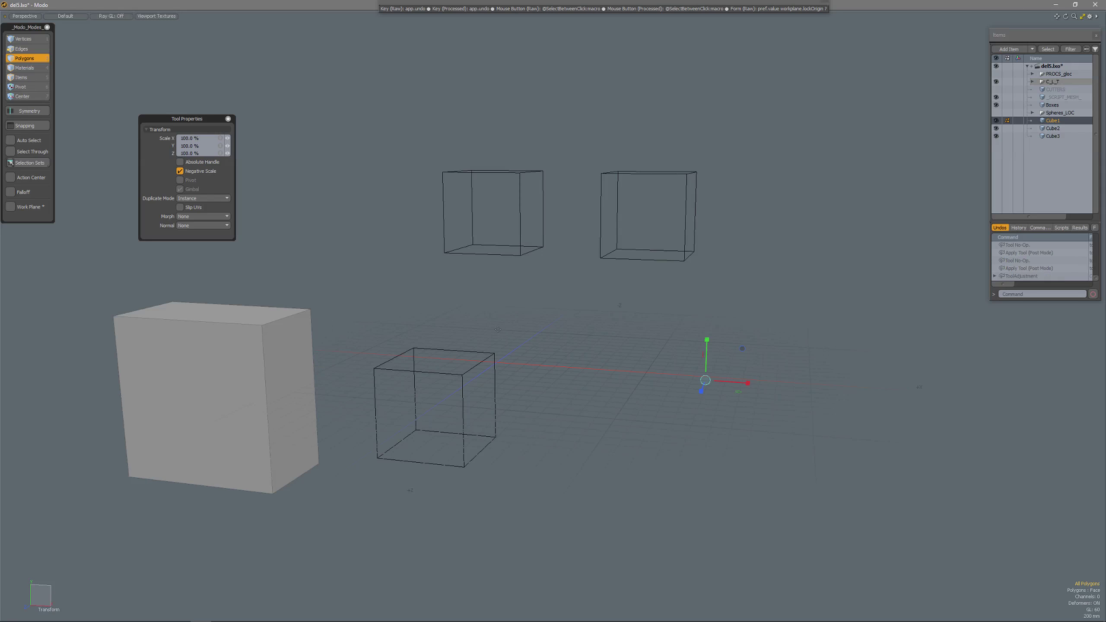
{"action": "key", "text": "ctrl+z"}
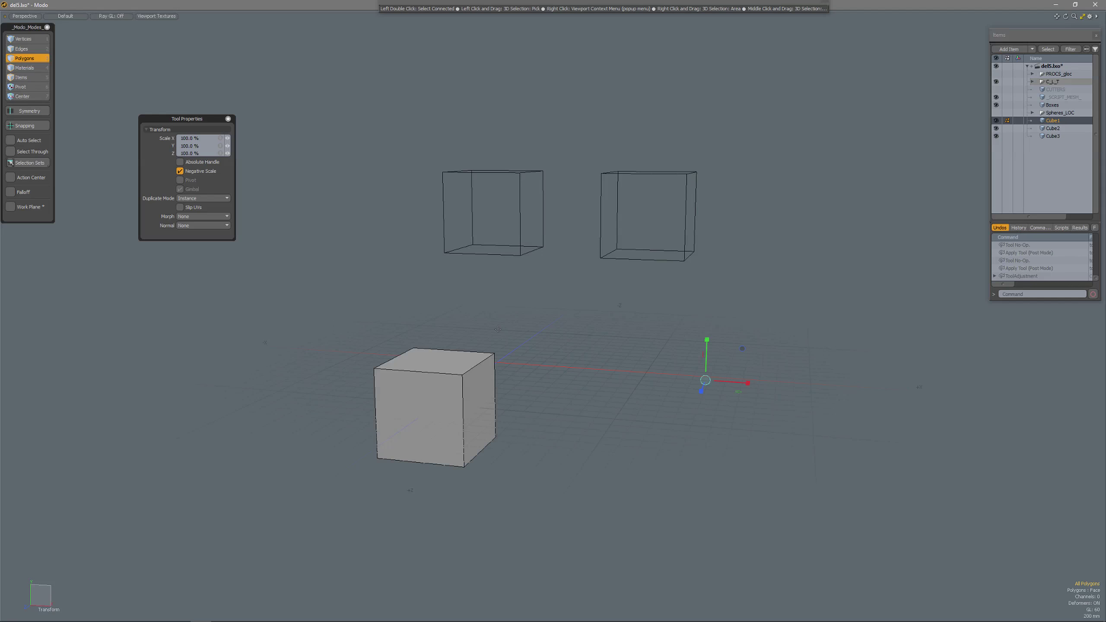
{"action": "key", "text": "space"}
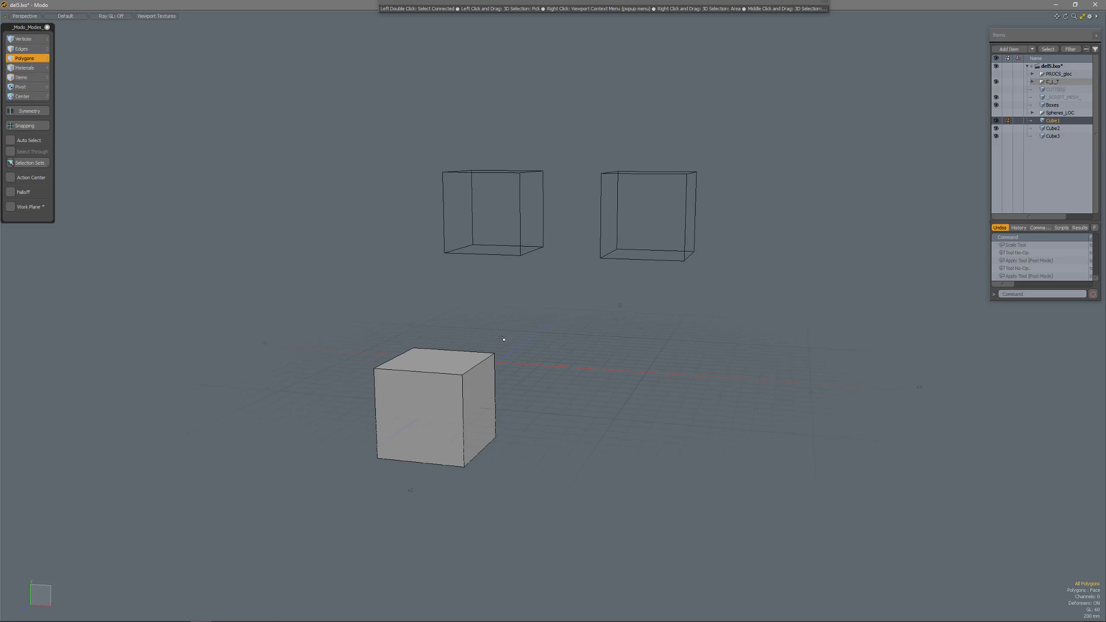
Scale Cube1 up in X and Y around a center placed in empty space, and relocate that center twice.
{"action": "key", "text": "r"}
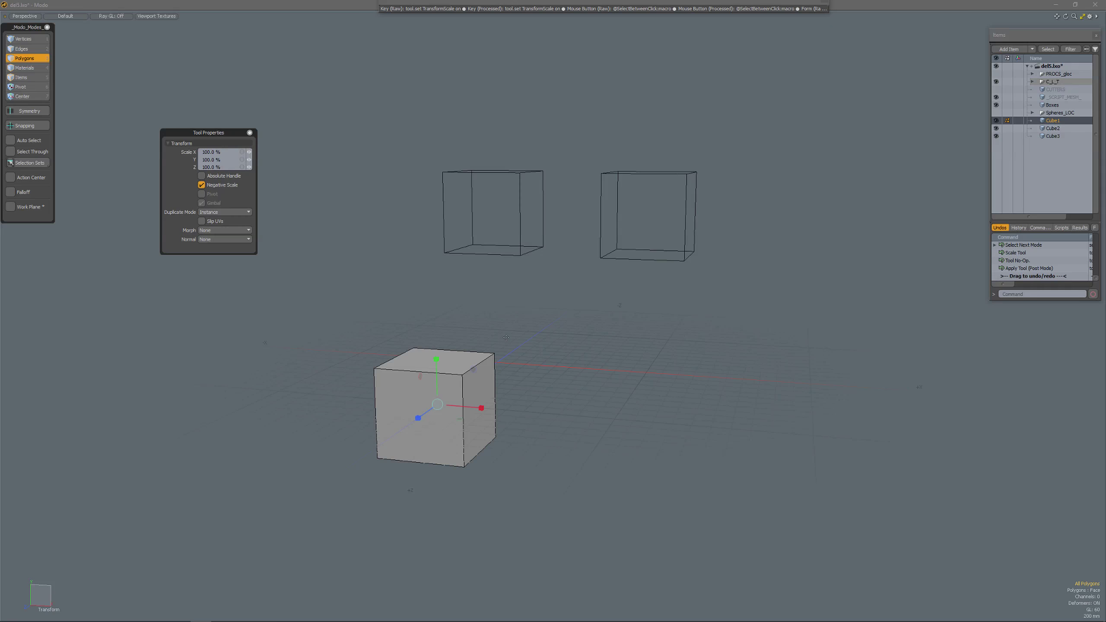
{"action": "left_click", "coordinate": [660, 338]}
{"action": "left_click_drag", "start_coordinate": [696, 305], "coordinate": [722, 306]}
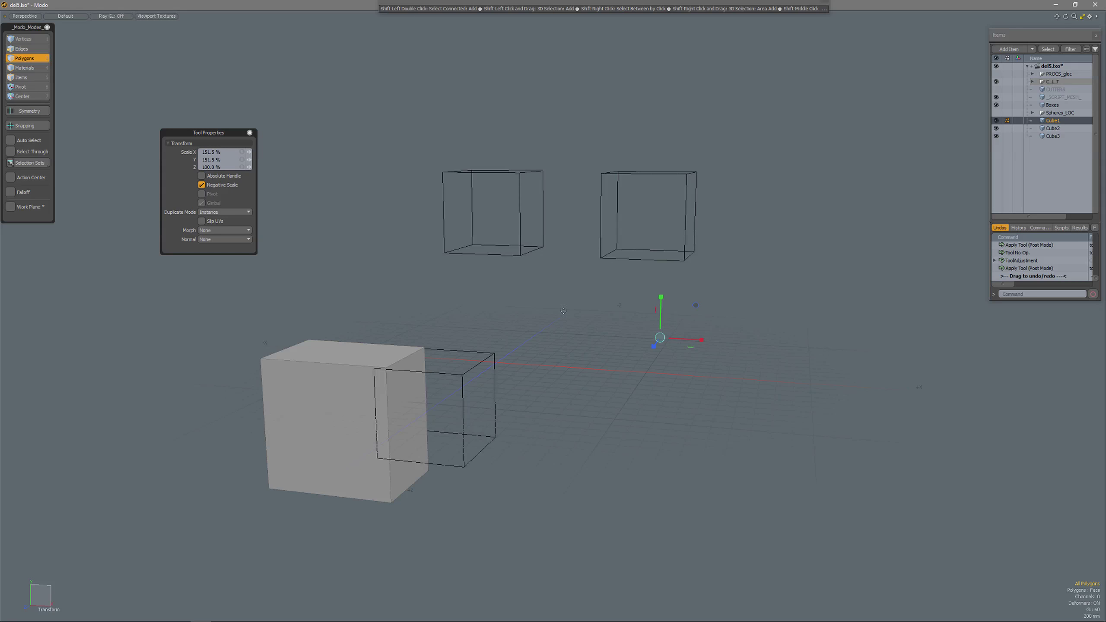
{"action": "left_click", "coordinate": [486, 277]}
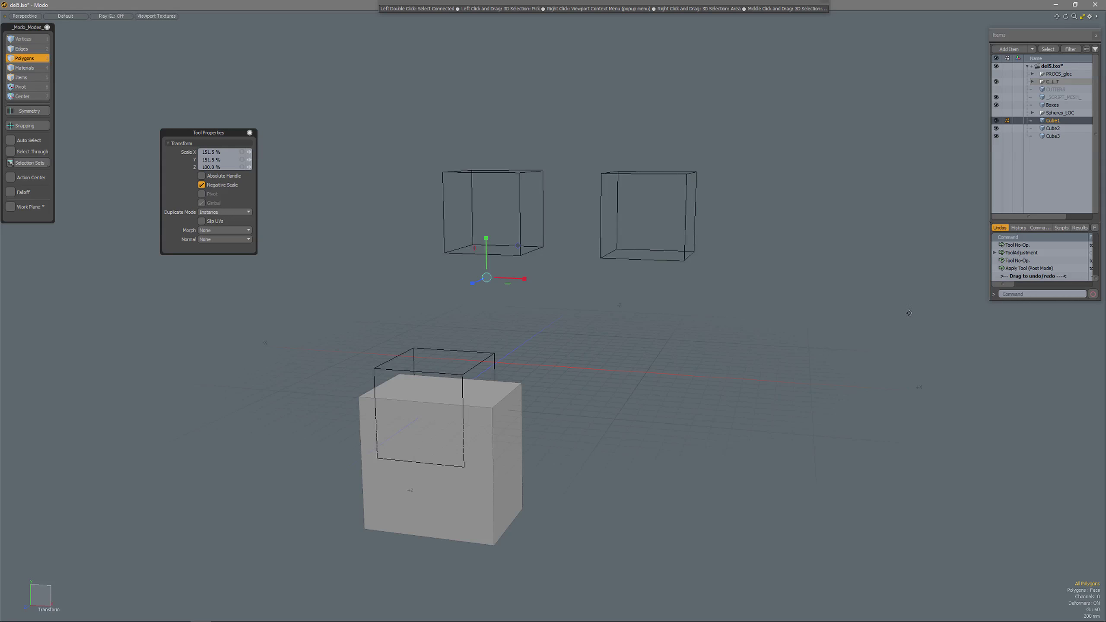
{"action": "left_click", "coordinate": [892, 369], "text": "shift"}
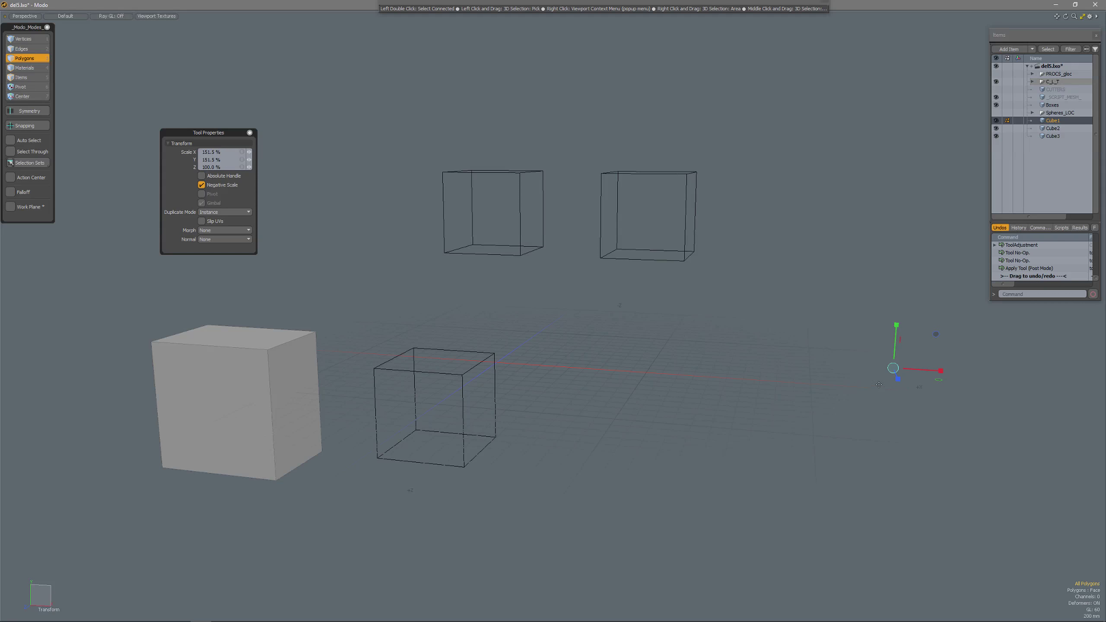
Scale Cube1 up in X and Y around a center near the middle of the grid, and relocate the center five times around the viewport.
{"action": "left_click", "coordinate": [581, 336]}
{"action": "left_click_drag", "start_coordinate": [614, 305], "coordinate": [614, 306]}
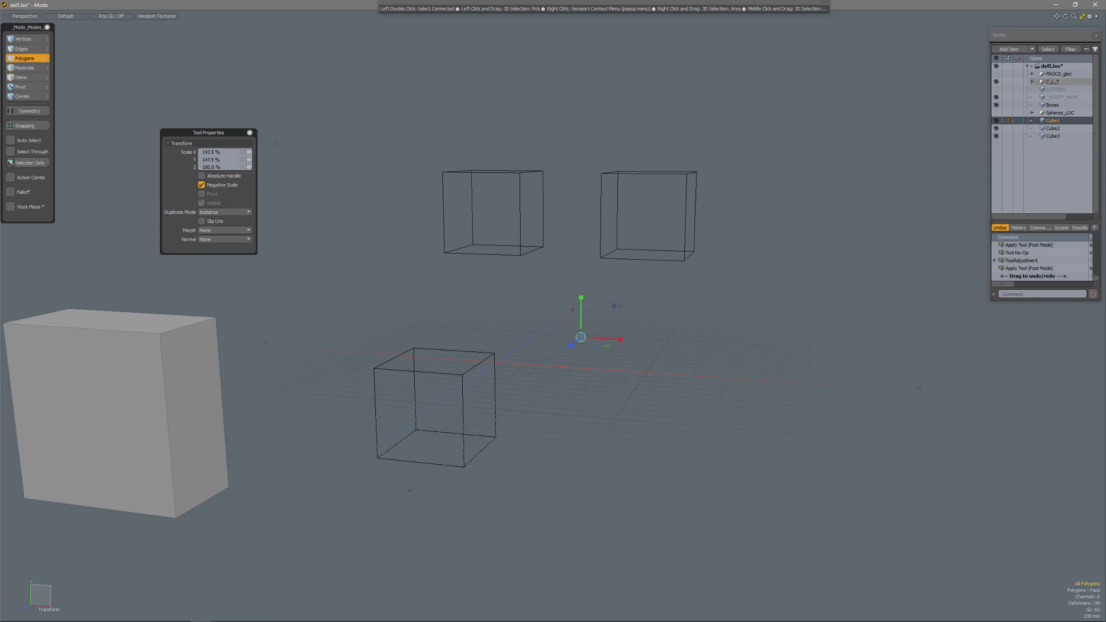
{"action": "left_click", "coordinate": [664, 439], "text": "shift"}
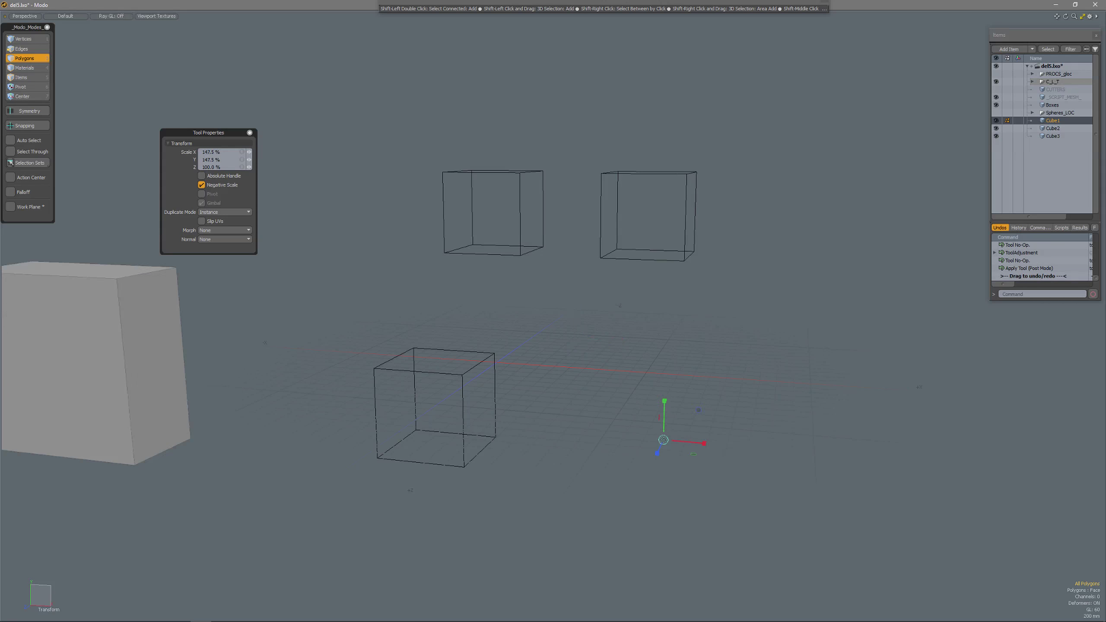
{"action": "left_click", "coordinate": [518, 386], "text": "shift"}
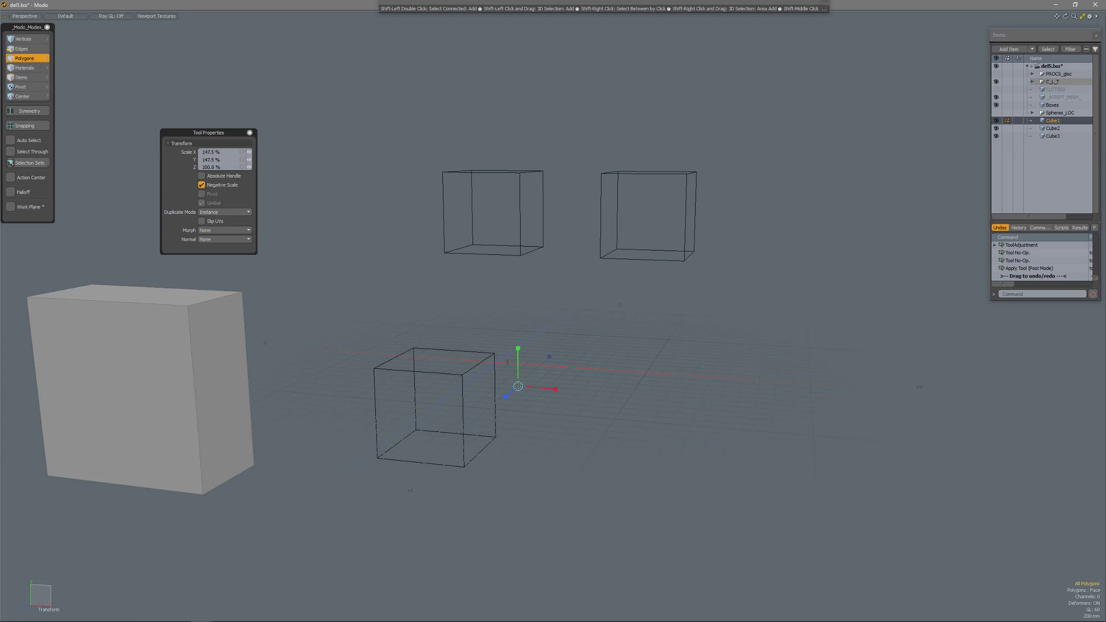
{"action": "left_click", "coordinate": [396, 385], "text": "shift"}
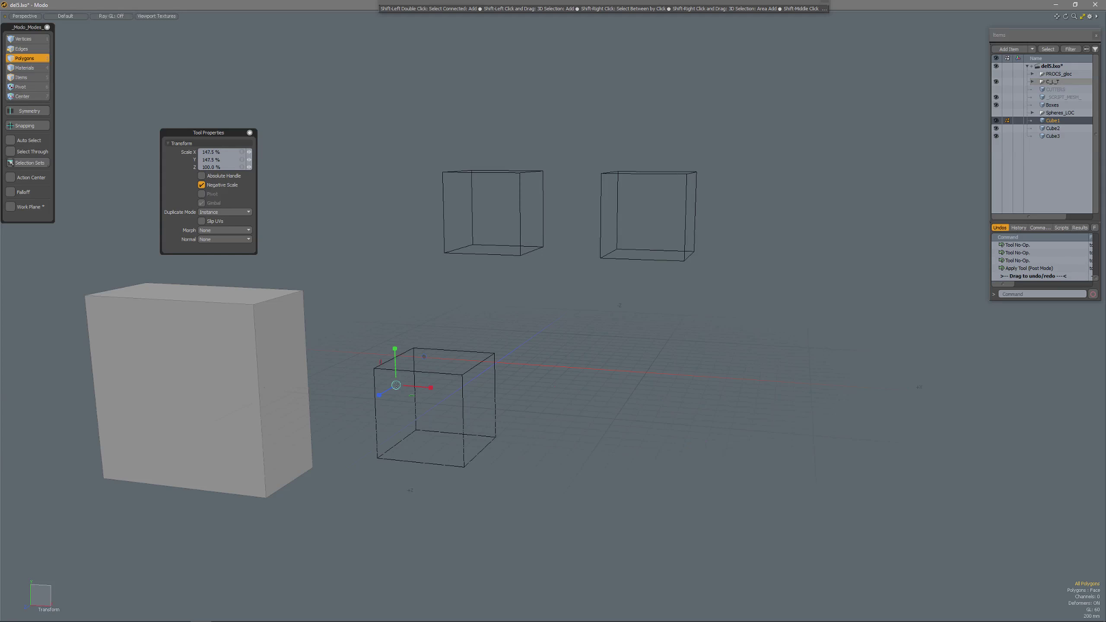
{"action": "left_click", "coordinate": [394, 289], "text": "shift"}
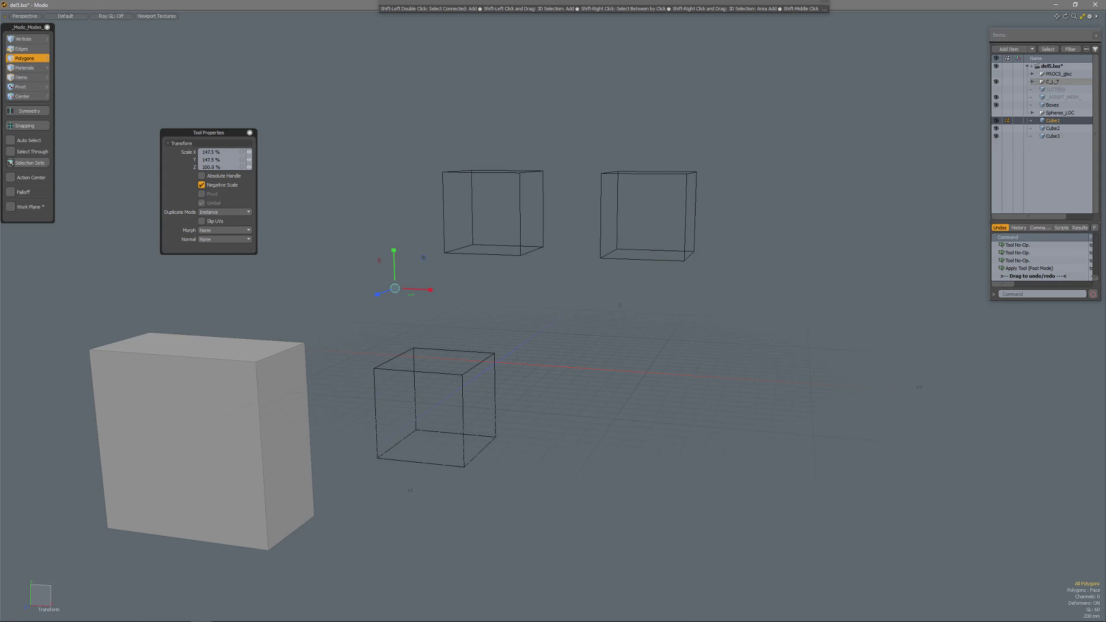
{"action": "left_click", "coordinate": [538, 333], "text": "shift"}
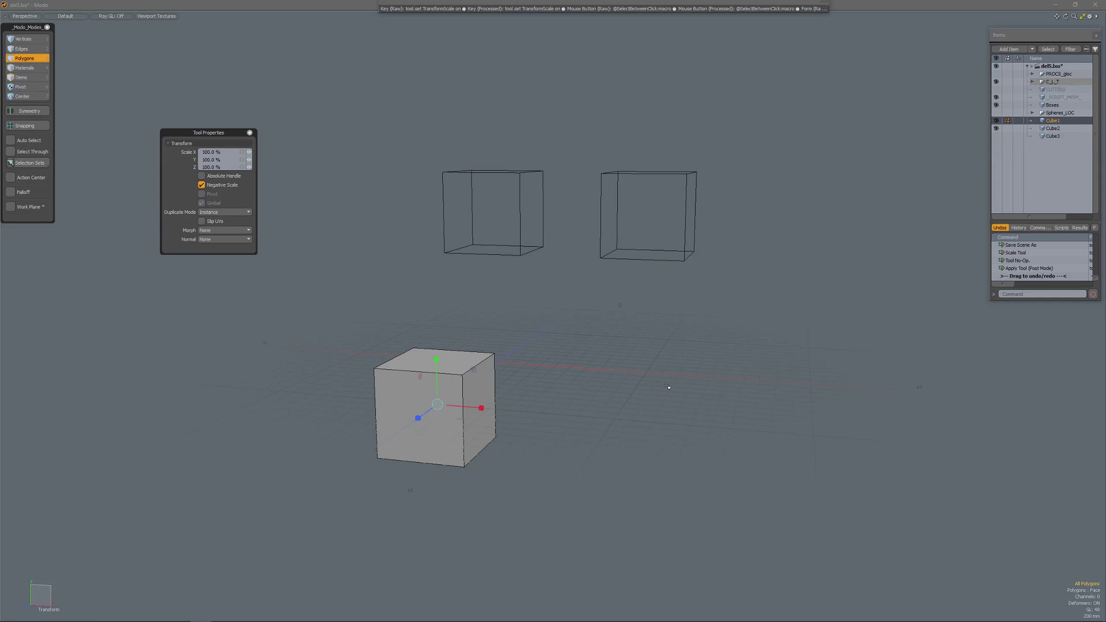
Enable snapping, snap the scale center to the left wireframe box's upper front-right corner, and scale Cube1 to about 140% in X and Y.
{"action": "key", "text": "F11"}
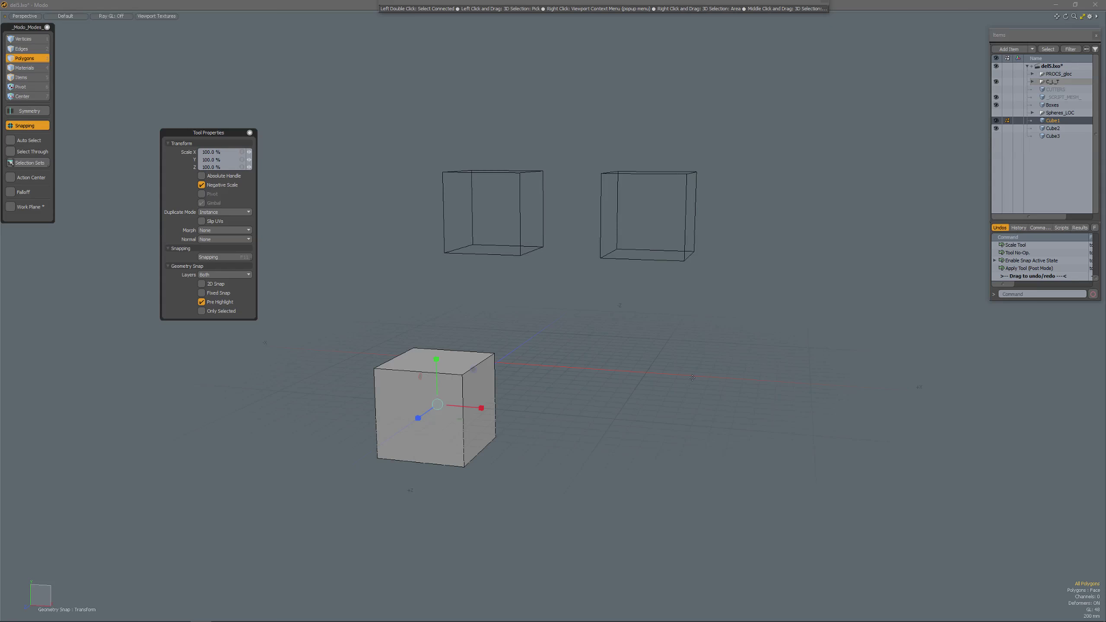
{"action": "left_click_drag", "start_coordinate": [698, 238], "coordinate": [681, 255], "text": "alt"}
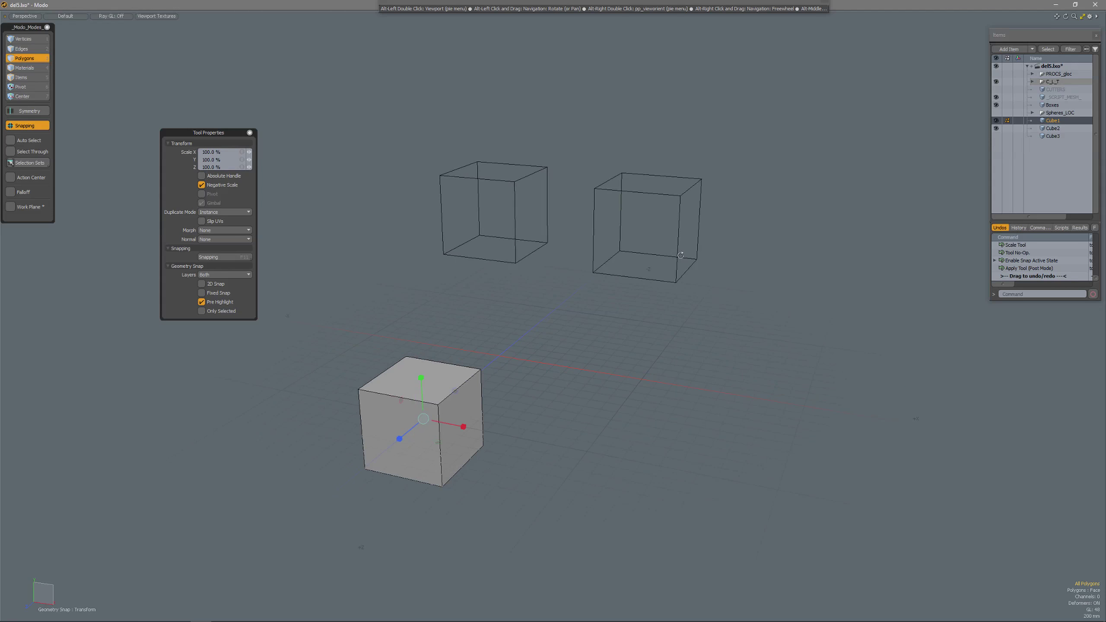
{"action": "left_click", "coordinate": [514, 181]}
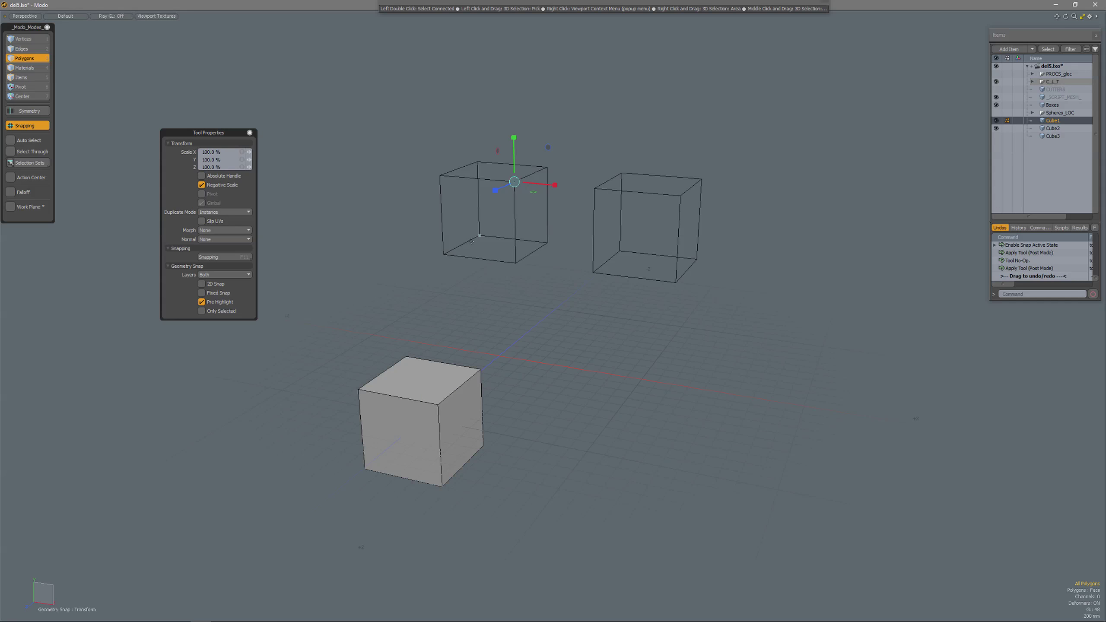
{"action": "left_click_drag", "start_coordinate": [548, 148], "coordinate": [570, 143]}
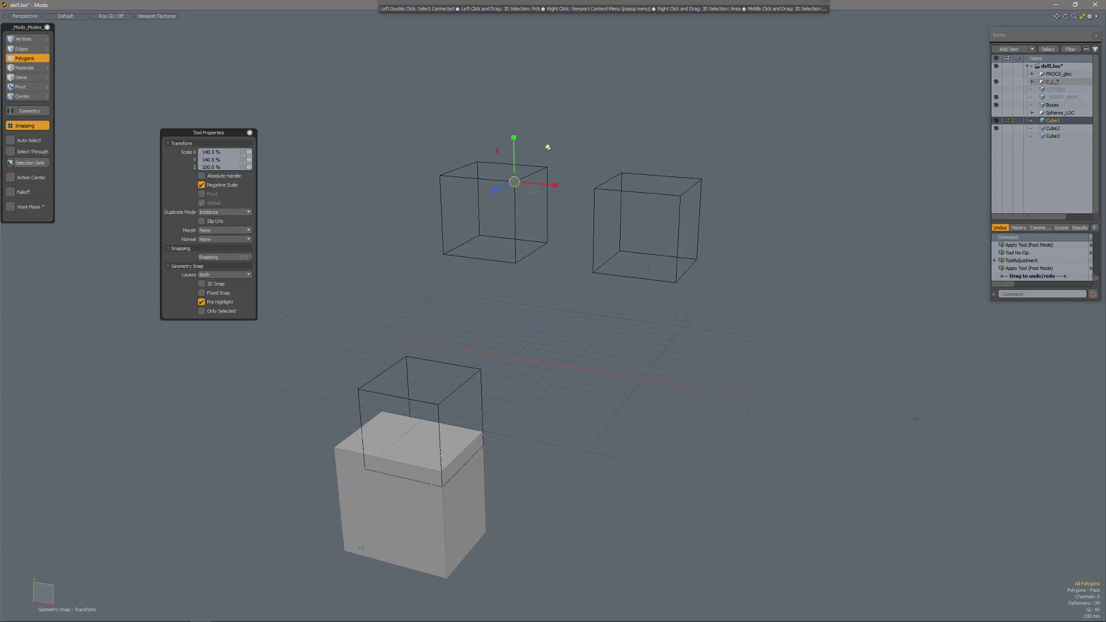
Set Cube1's X and Y scale to exactly 150%.
{"action": "left_click", "coordinate": [223, 152]}
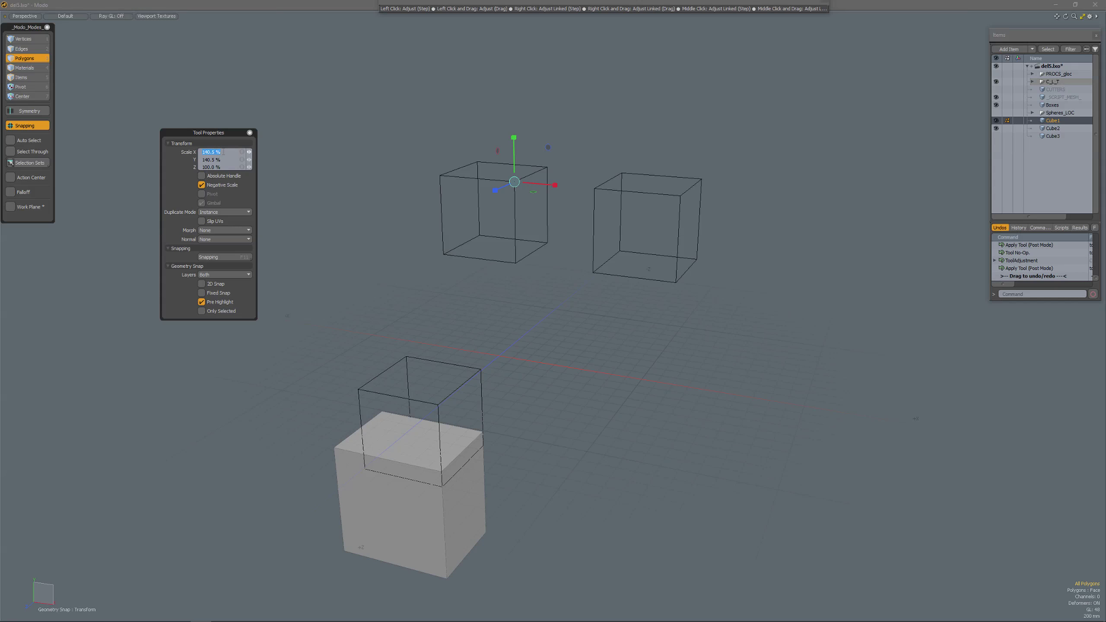
{"action": "type", "text": "150"}
{"action": "key", "text": "Tab"}
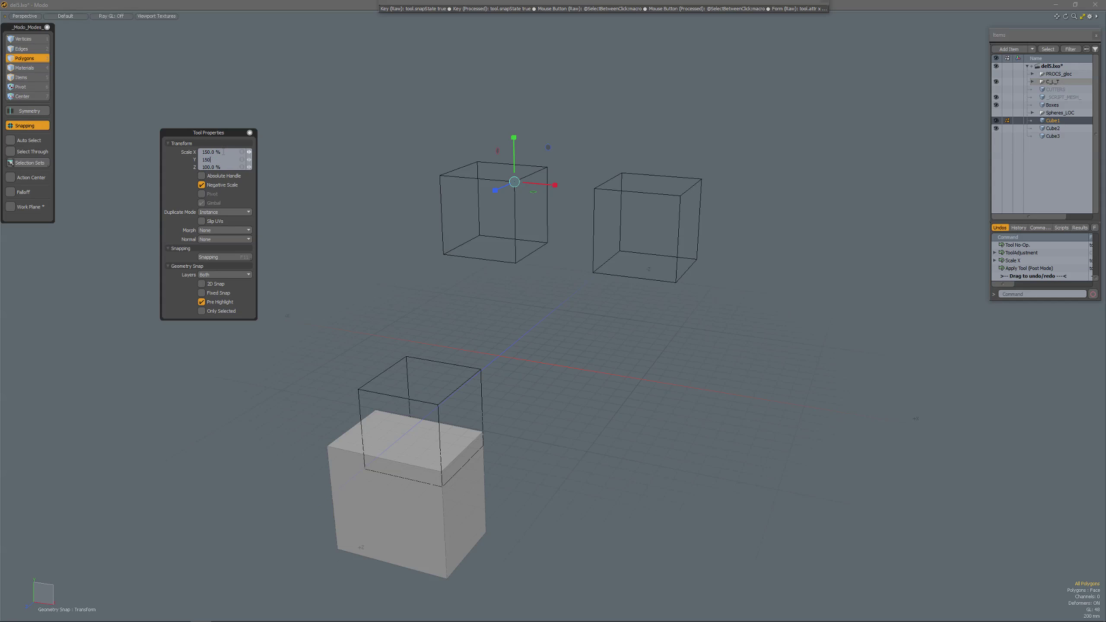
{"action": "key", "text": "Return"}
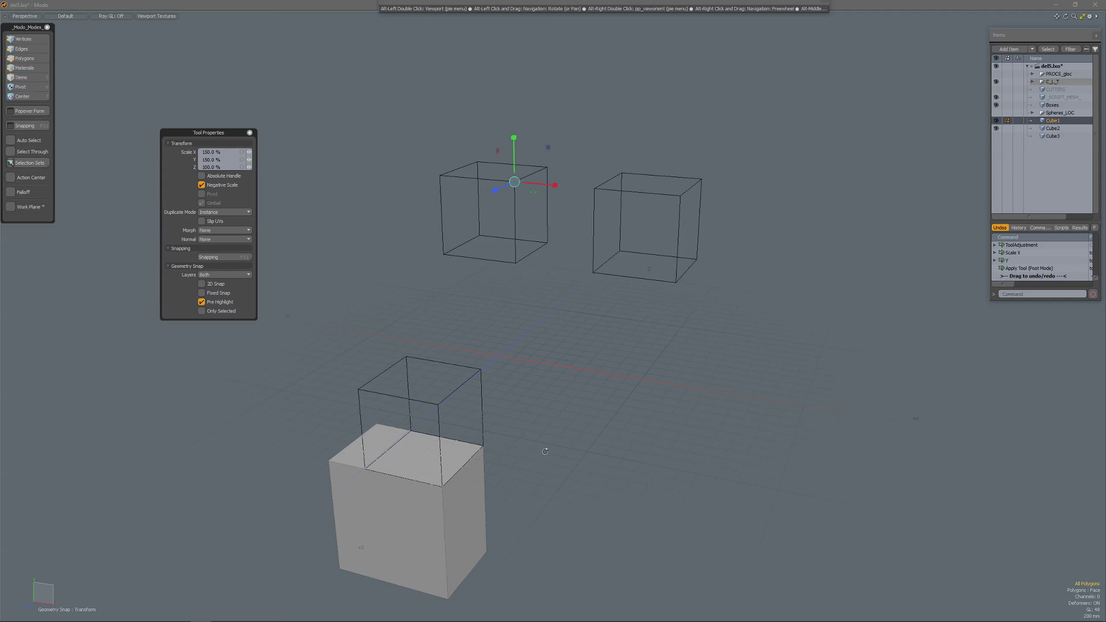
Snap the scale center to the right wireframe box's upper front-right corner and, after toggling snapping off and on, to the left box's lower front-left corner.
{"action": "mouse_move", "coordinate": [549, 453]}
{"action": "left_mouse_down", "text": "alt"}
{"action": "mouse_move", "coordinate": [556, 429]}
{"action": "mouse_move", "coordinate": [542, 441]}
{"action": "left_mouse_up", "text": "alt"}
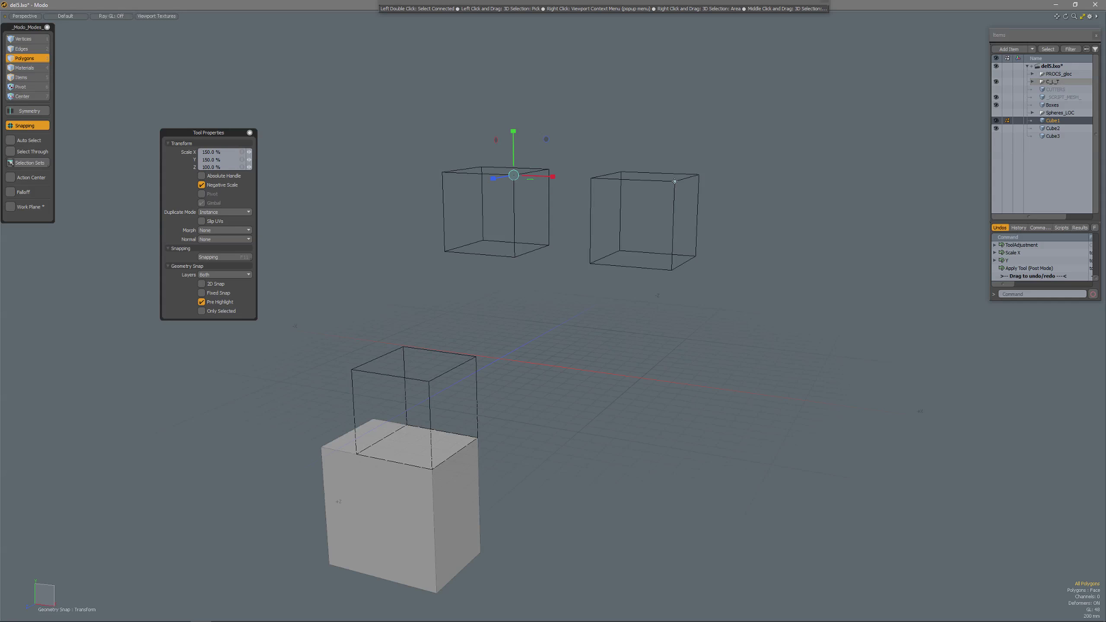
{"action": "key", "text": "shift"}
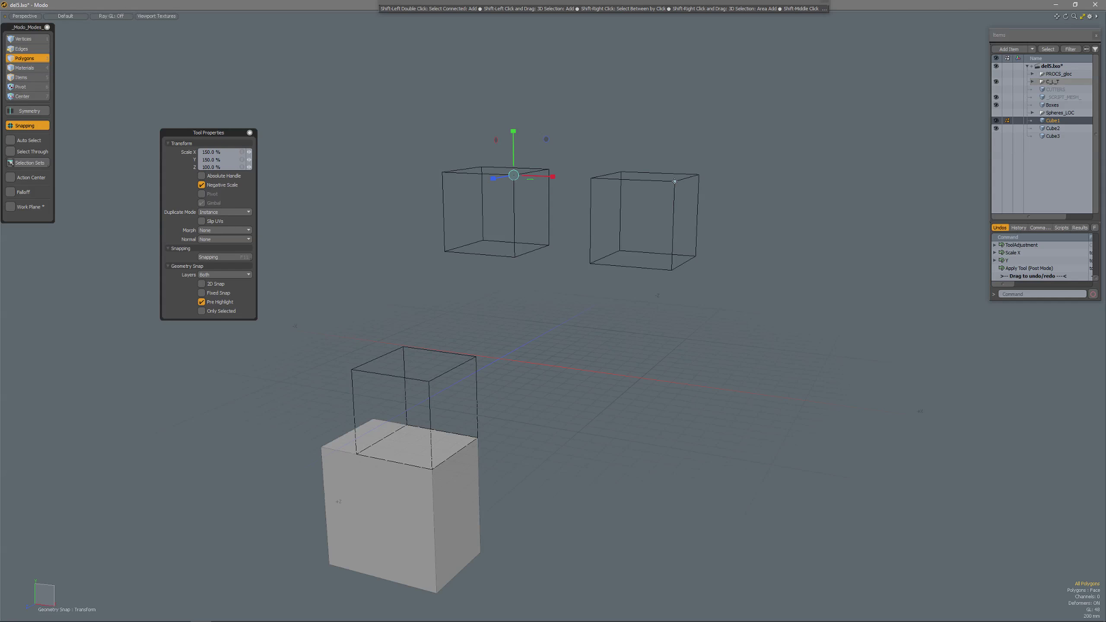
{"action": "left_click", "coordinate": [674, 181], "text": "shift"}
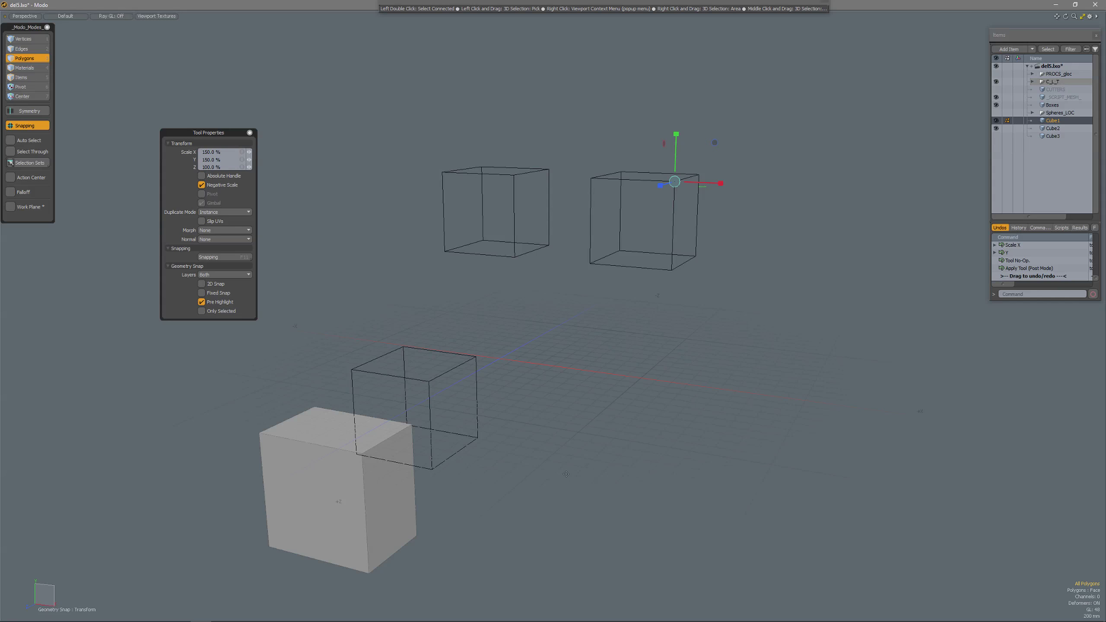
{"action": "key", "text": "F11"}
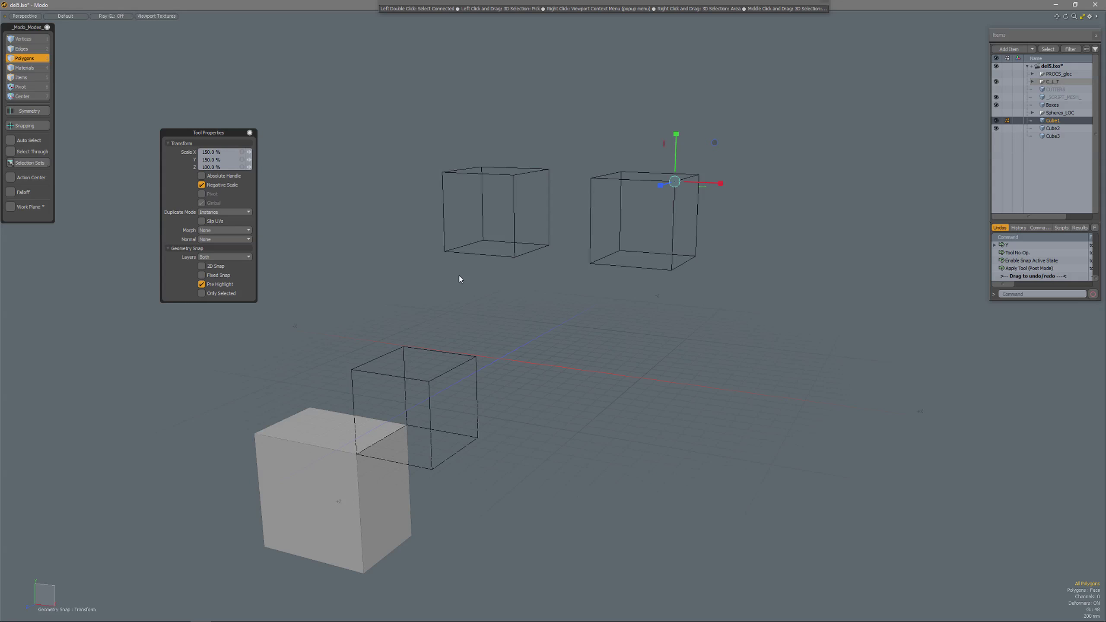
{"action": "key", "text": "F11"}
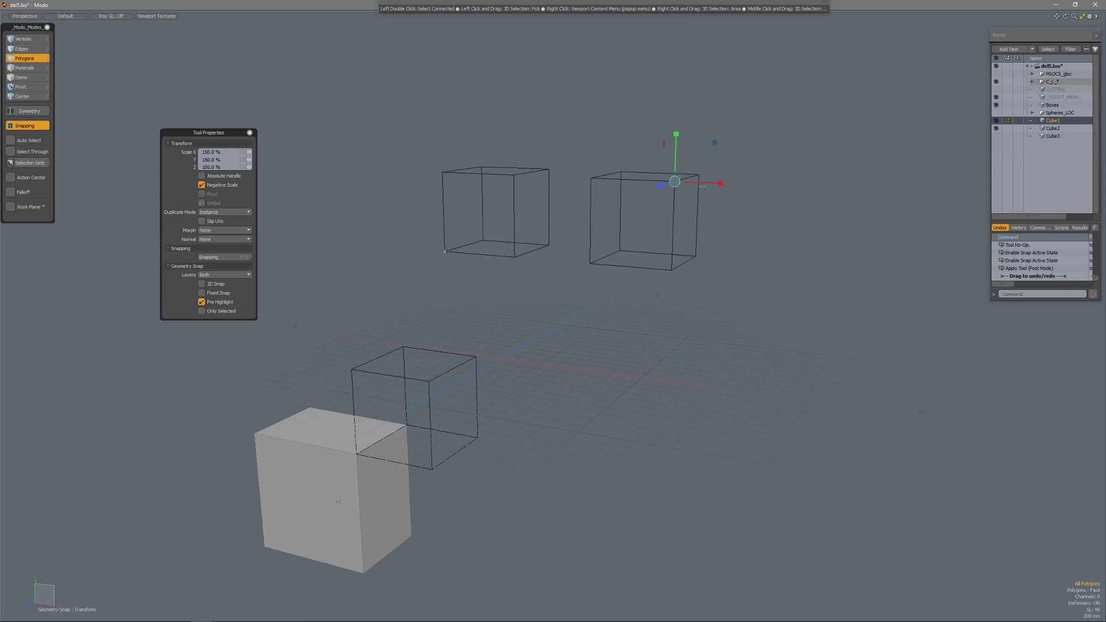
{"action": "key", "text": "shift"}
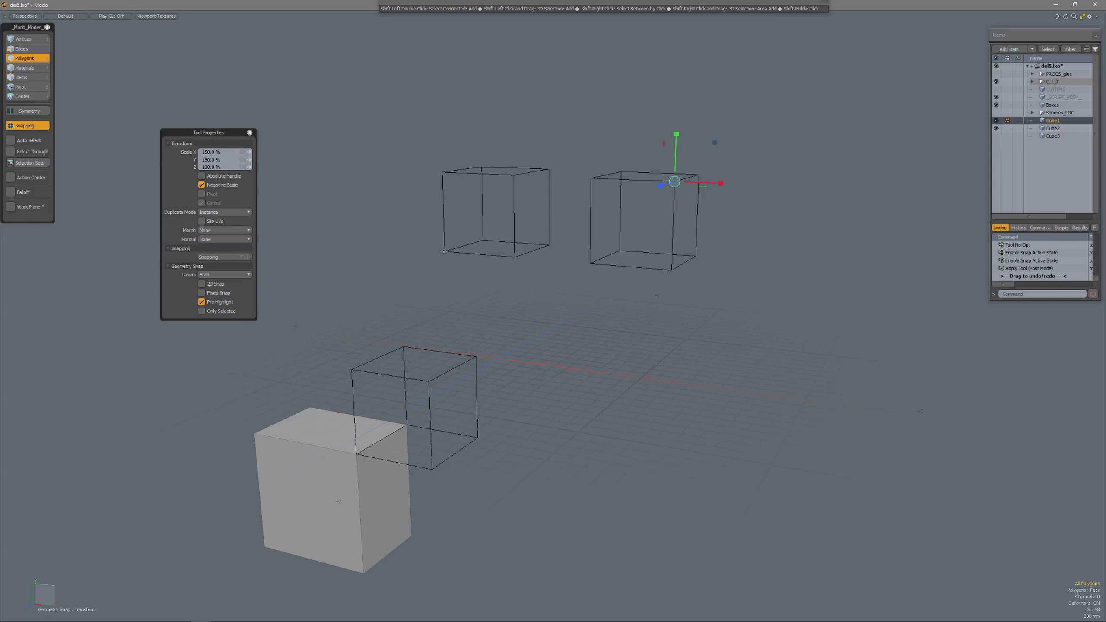
{"action": "left_click", "coordinate": [444, 252], "text": "shift"}
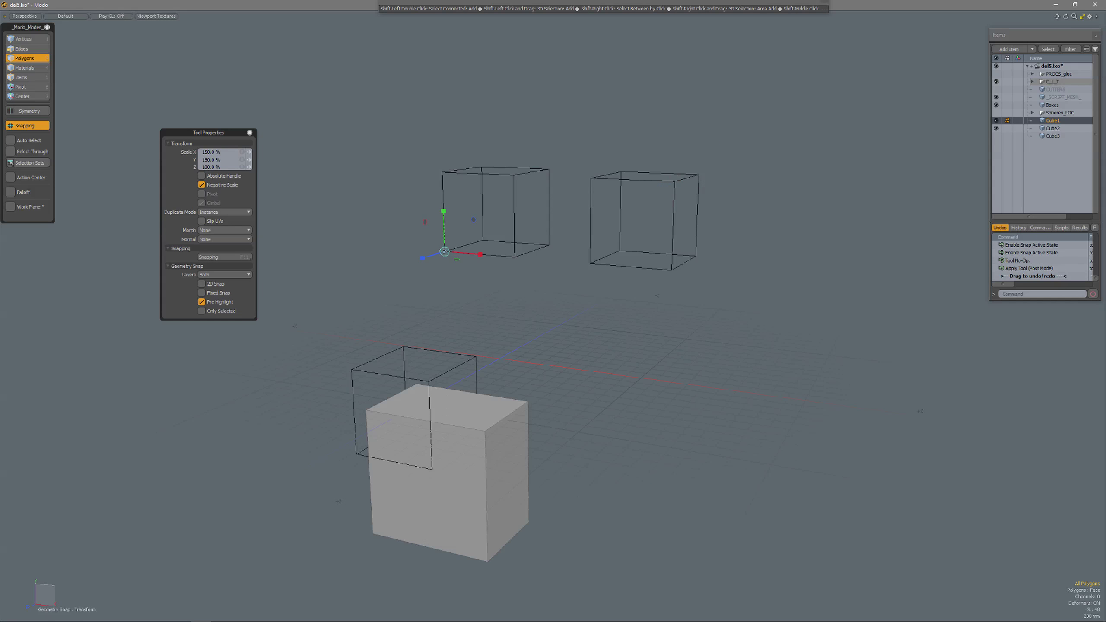
Rotate Cube2 about -51° in Z around the left wireframe box's snapped upper front-left corner, and move the center to the right box's matching corner.
{"action": "key", "text": "x"}
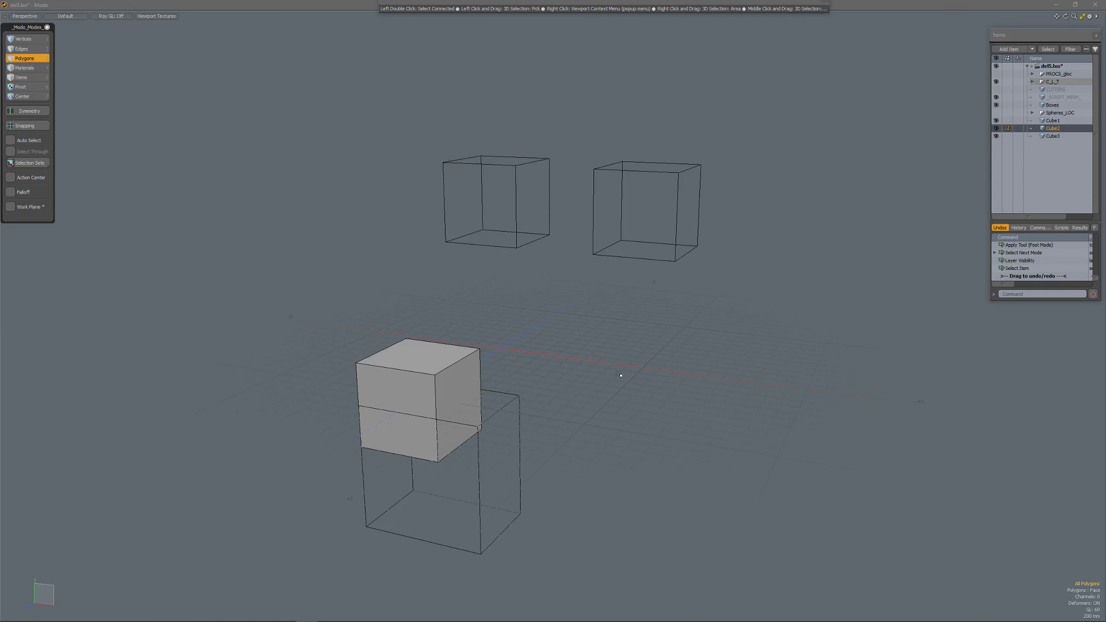
{"action": "key", "text": "e"}
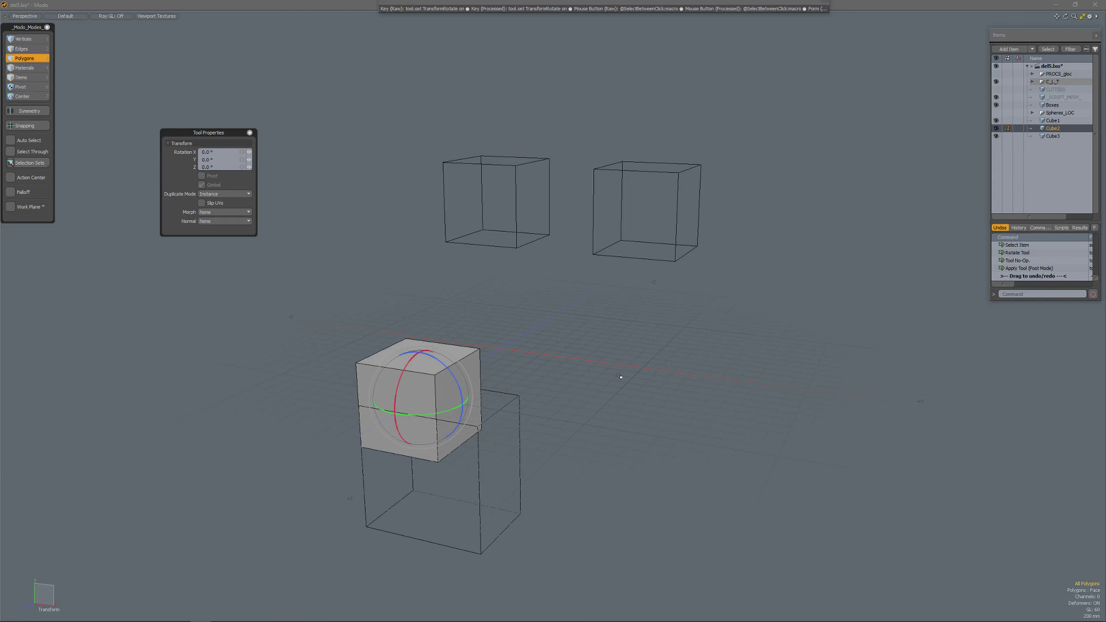
{"action": "key", "text": "F11"}
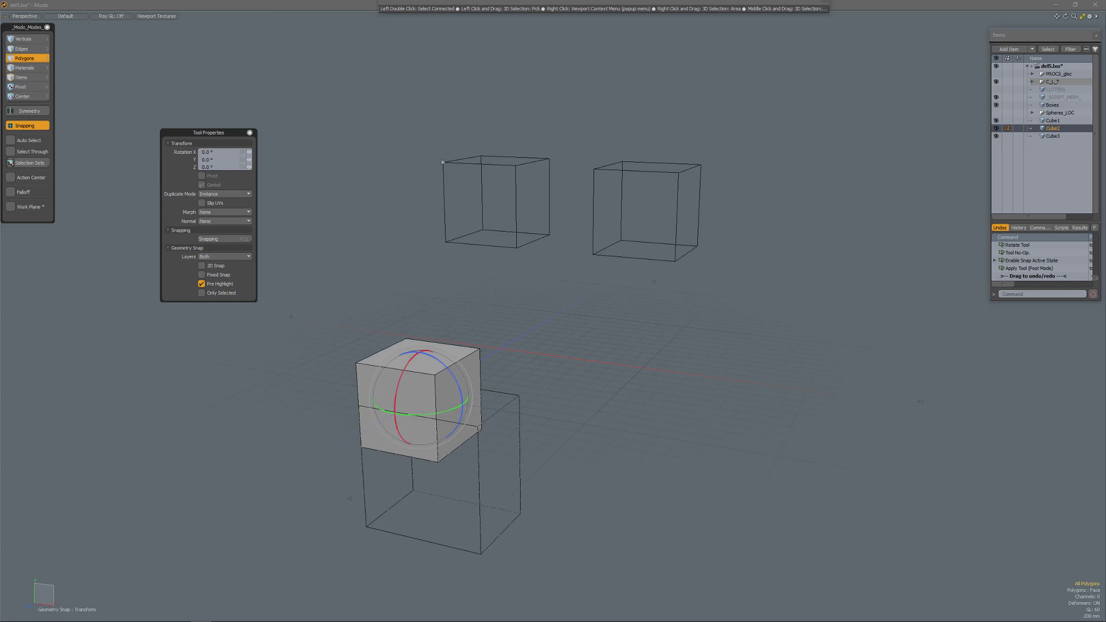
{"action": "left_click", "coordinate": [442, 162]}
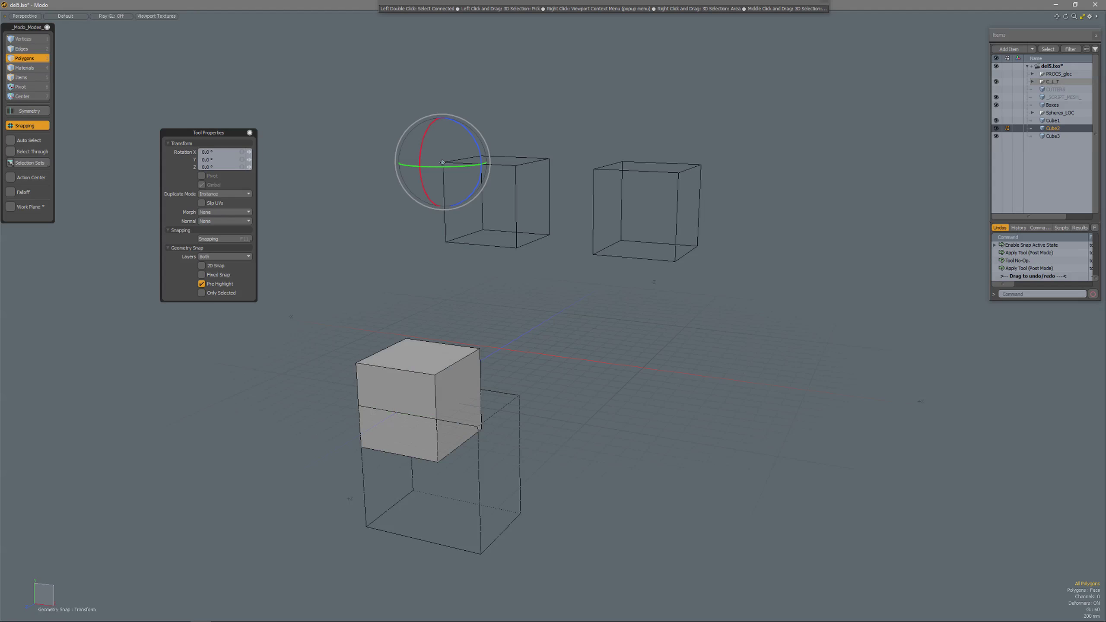
{"action": "left_click_drag", "start_coordinate": [474, 144], "coordinate": [448, 201]}
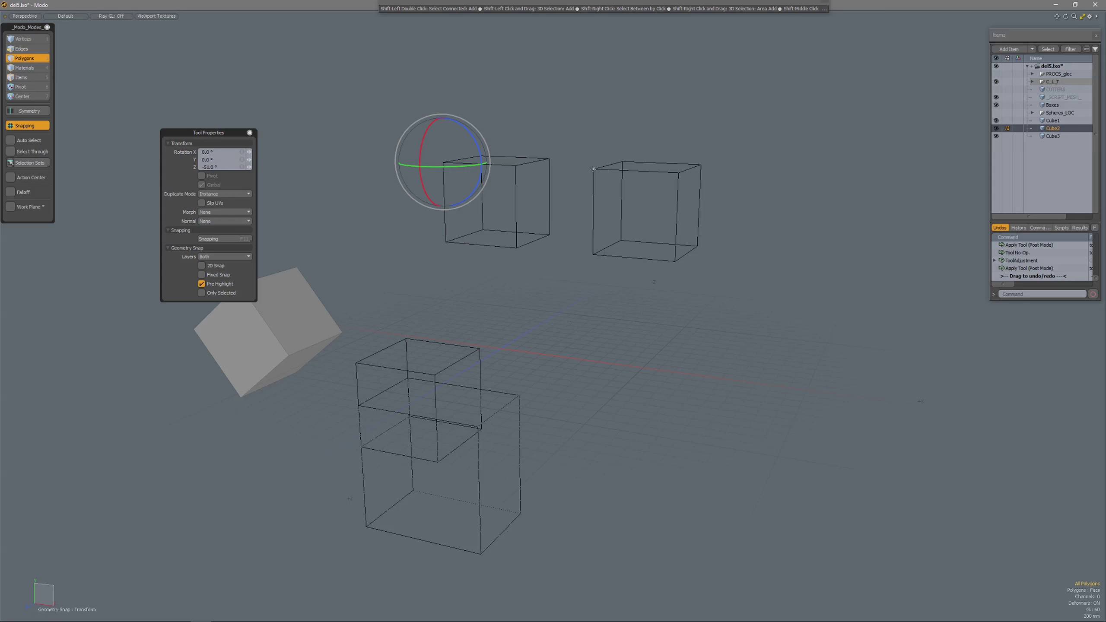
{"action": "left_click", "coordinate": [593, 168], "text": "shift"}
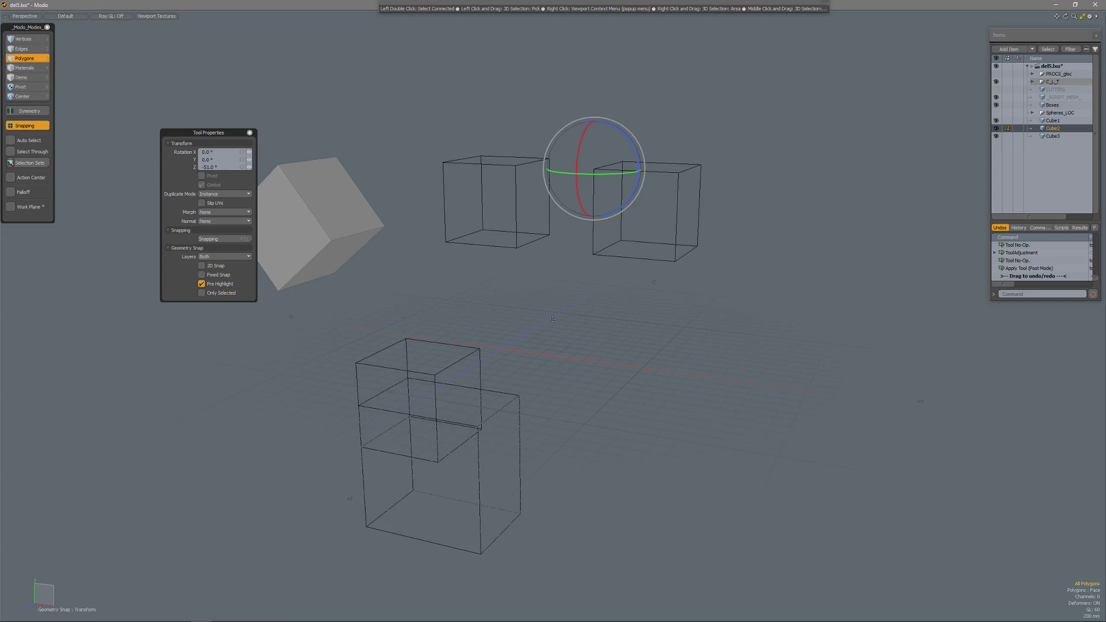
Turn snapping off and step Cube2's Z rotation up and down in fine and coarse increments, ending at -50°.
{"action": "key", "text": "F11"}
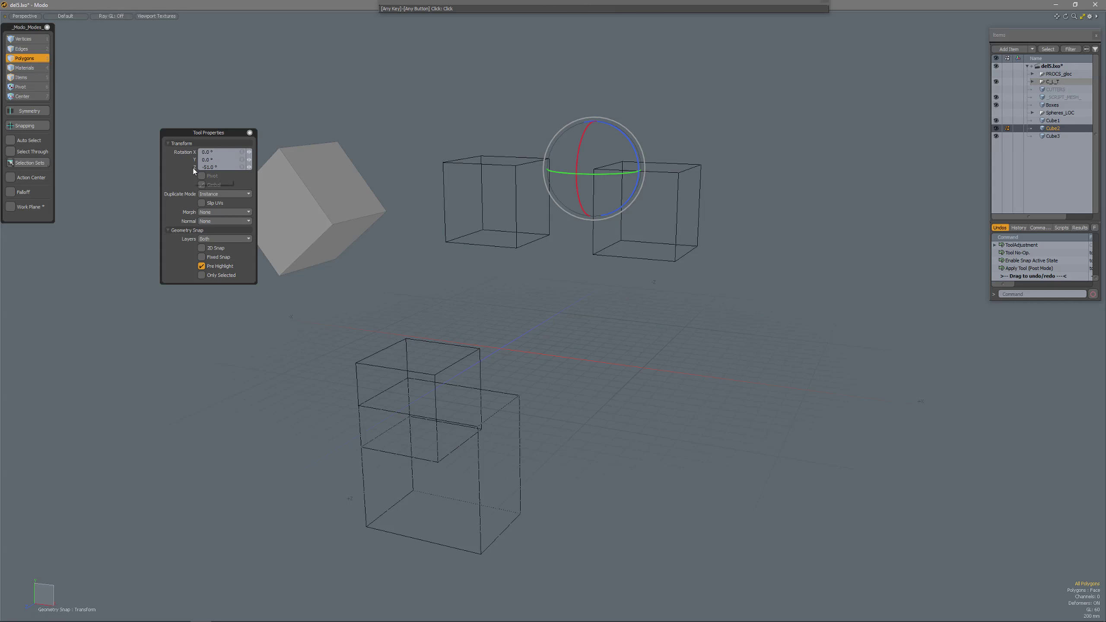
{"action": "scroll", "coordinate": [192, 168], "scroll_direction": "down", "scroll_amount": 8}
{"action": "scroll", "coordinate": [194, 170], "scroll_direction": "up", "scroll_amount": 3}
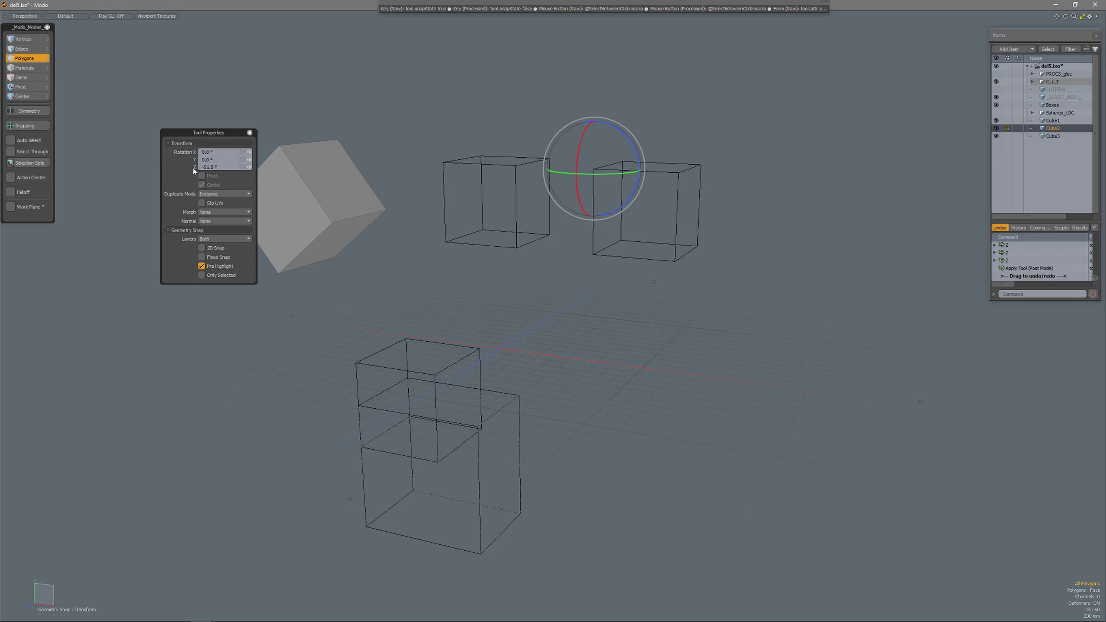
{"action": "scroll", "coordinate": [194, 171], "scroll_direction": "up", "scroll_amount": 1}
{"action": "scroll", "coordinate": [194, 170], "scroll_direction": "down", "scroll_amount": 5, "text": "shift"}
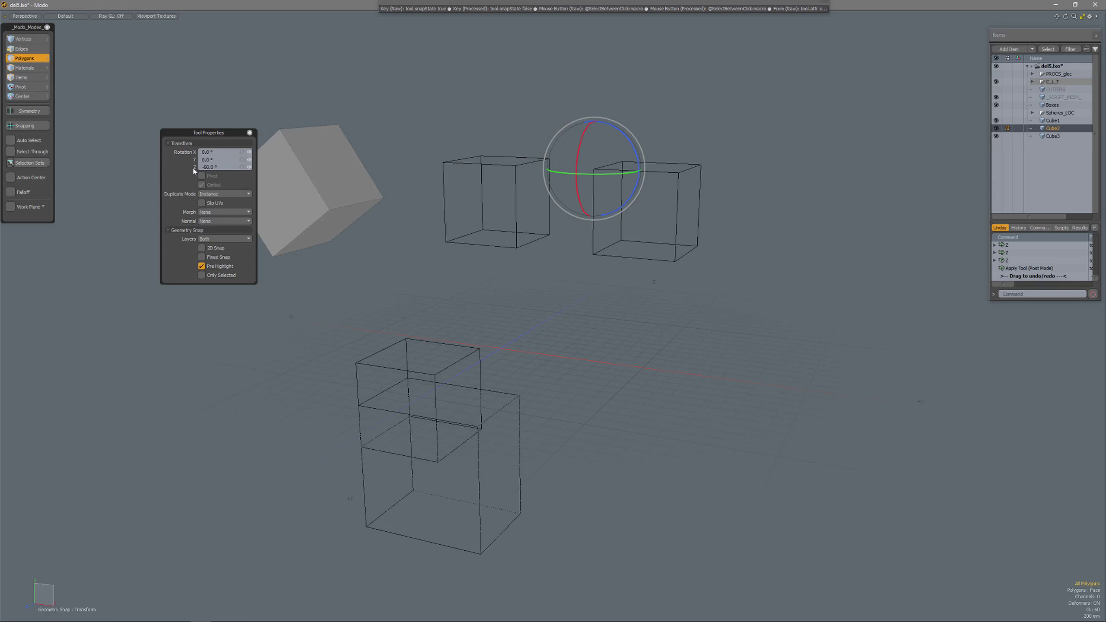
{"action": "scroll", "coordinate": [194, 170], "scroll_direction": "up", "scroll_amount": 3, "text": "shift"}
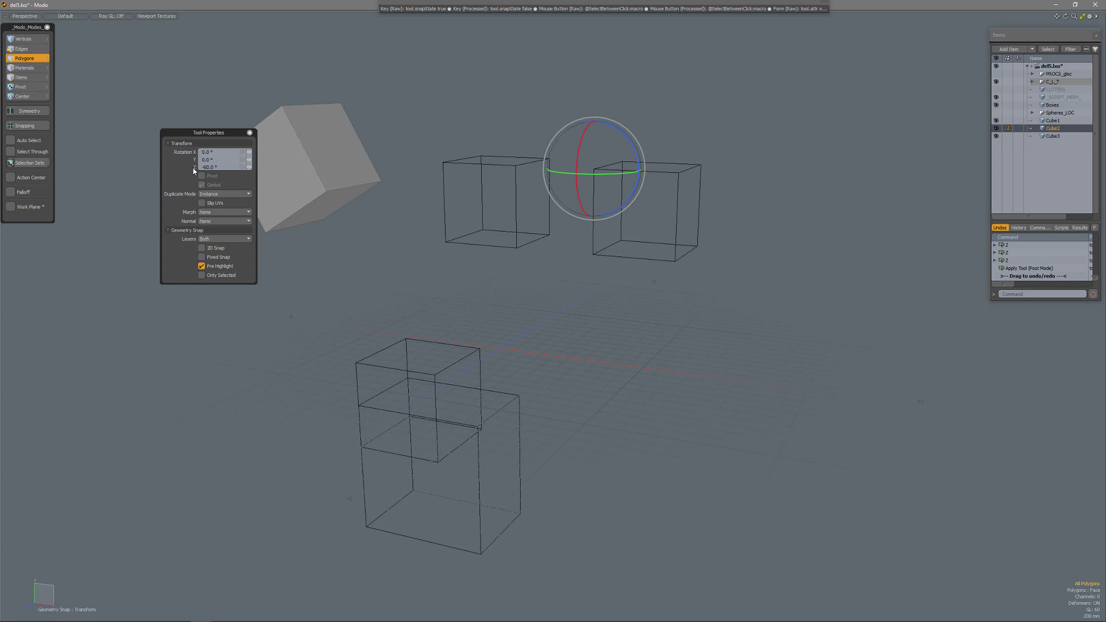
{"action": "scroll", "coordinate": [194, 170], "scroll_direction": "up", "scroll_amount": 1, "text": "shift"}
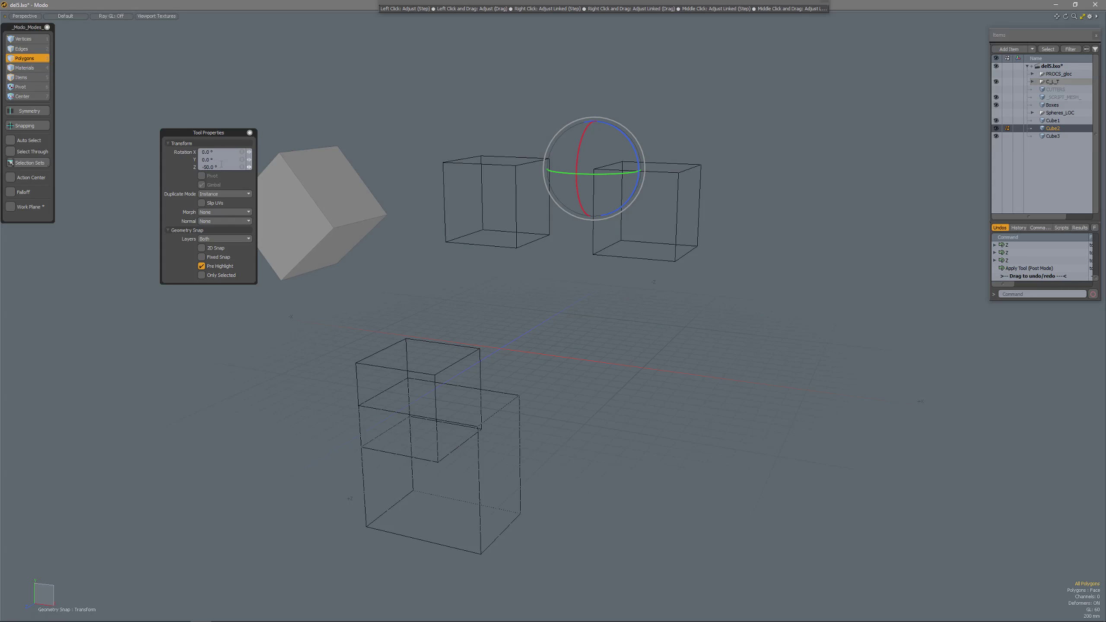
Set Cube2's Z rotation to exactly -51°.
{"action": "left_click", "coordinate": [220, 165]}
{"action": "type", "text": "-51"}
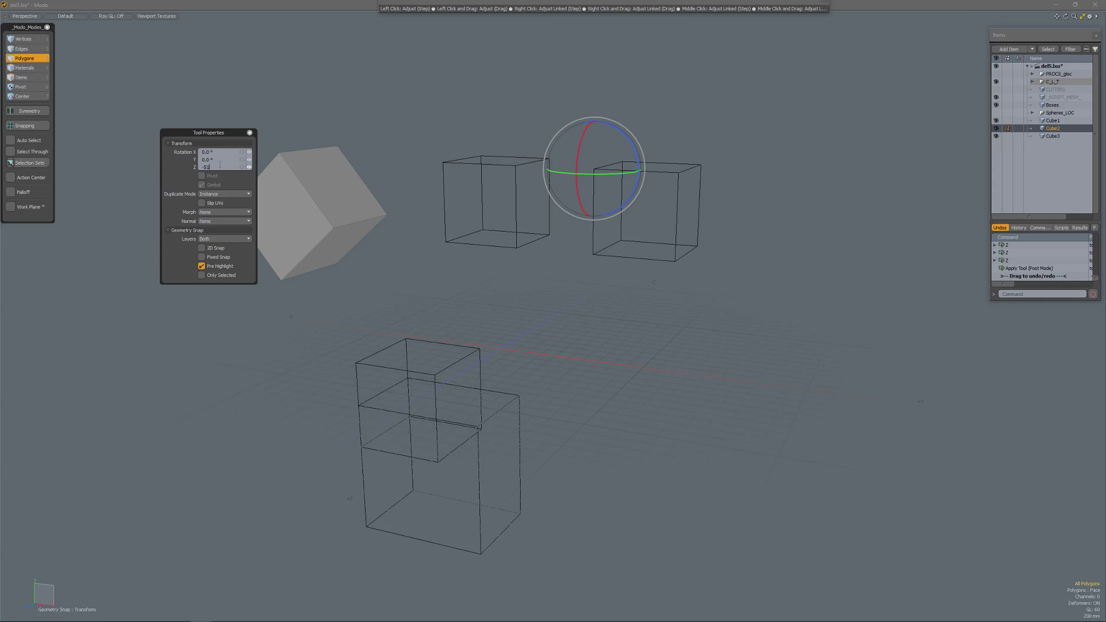
{"action": "key", "text": "Return"}
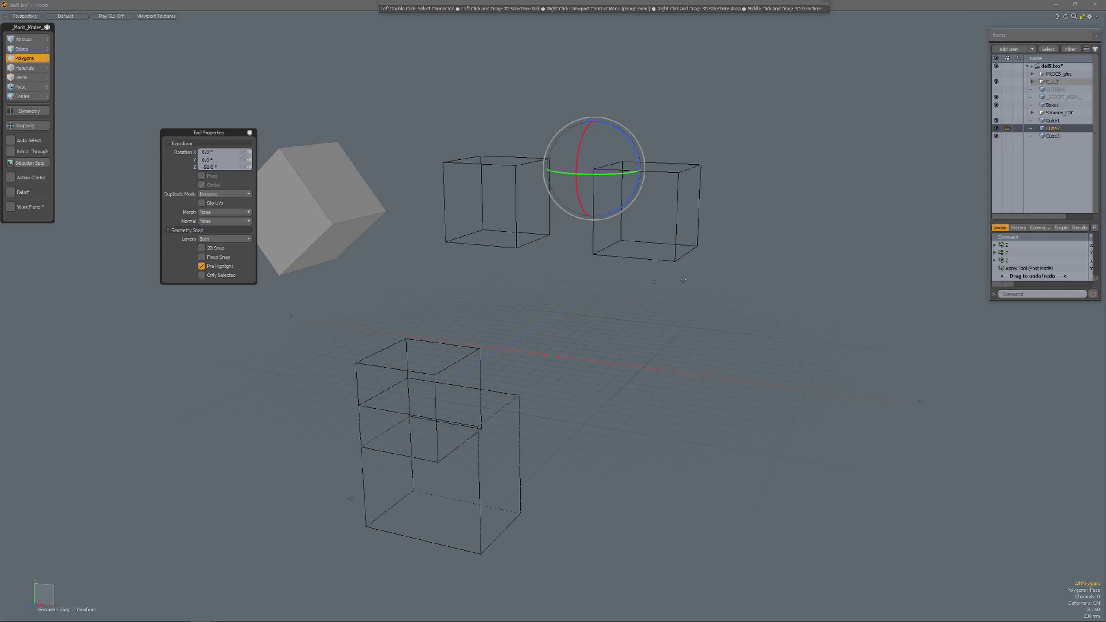
Snap Cube2's rotation center to the right wireframe box's lower front-right corner, then turn snapping off and drop the Rotate tool.
{"action": "key", "text": "F11"}
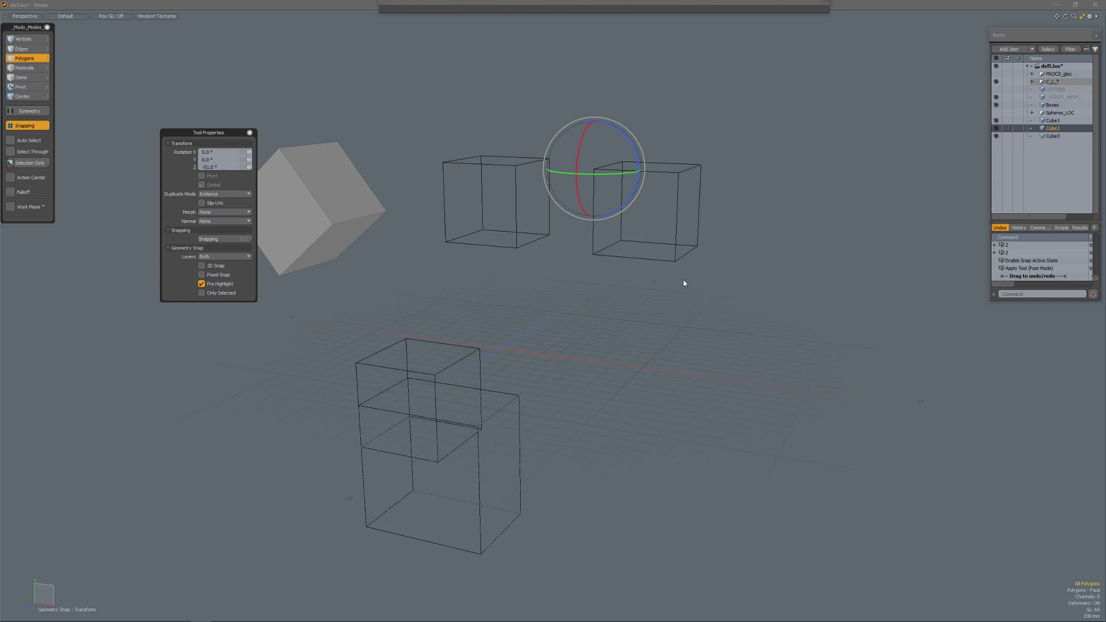
{"action": "left_click", "coordinate": [675, 262]}
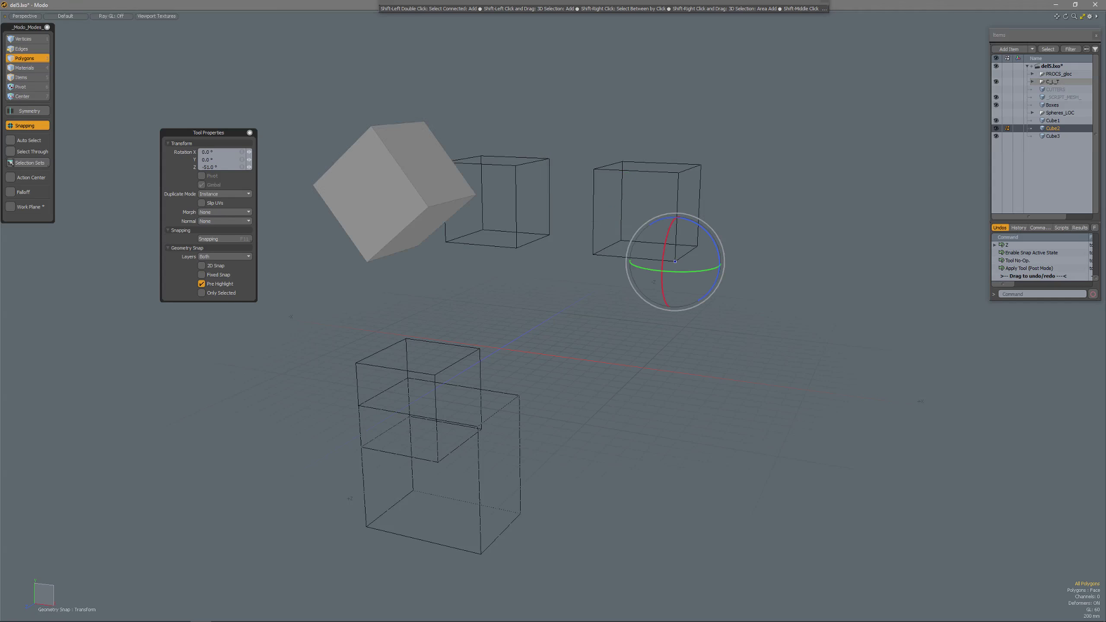
{"action": "key", "text": "F11"}
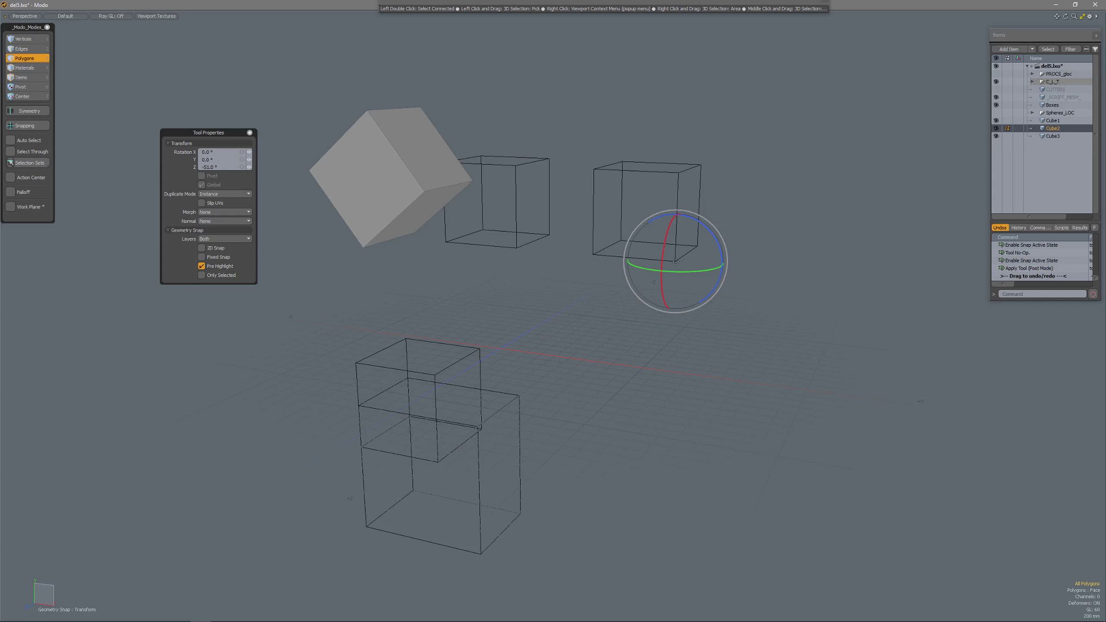
{"action": "key", "text": "space"}
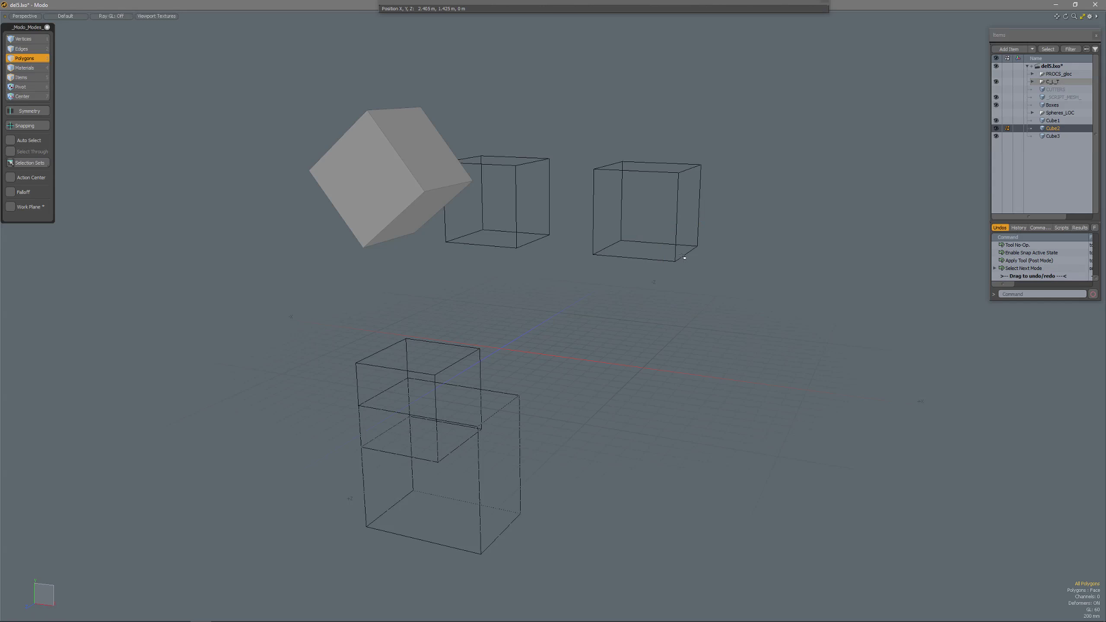
Select Cube3, start rotating it with snapping enabled, and snap the center to the right wireframe box's lower front-right corner.
{"action": "left_click", "coordinate": [1050, 137]}
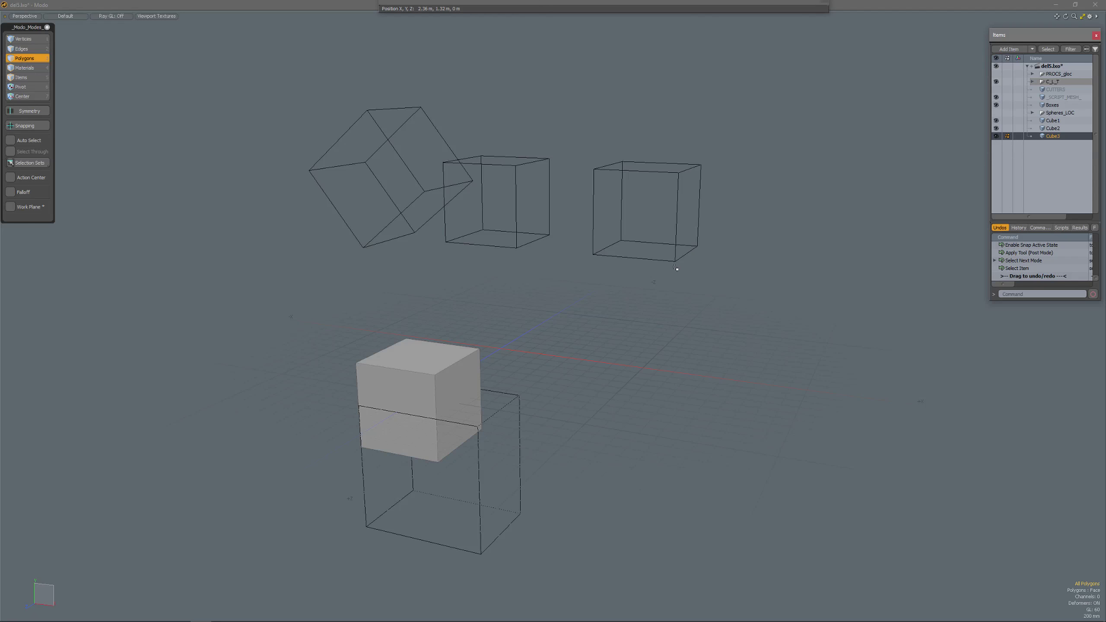
{"action": "key", "text": "e"}
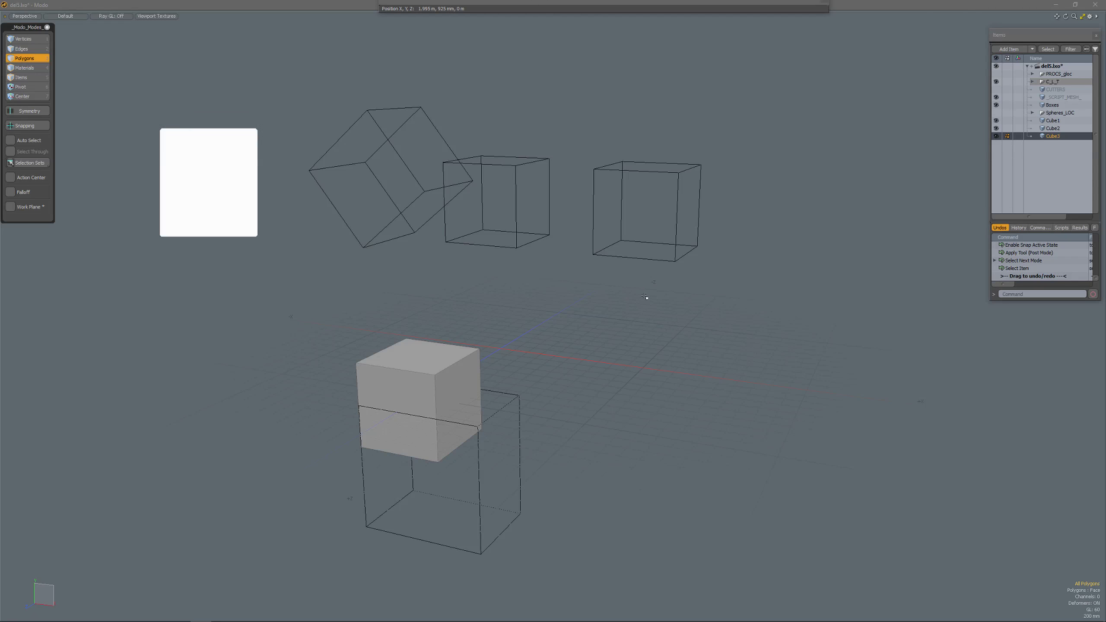
{"action": "key", "text": "F11"}
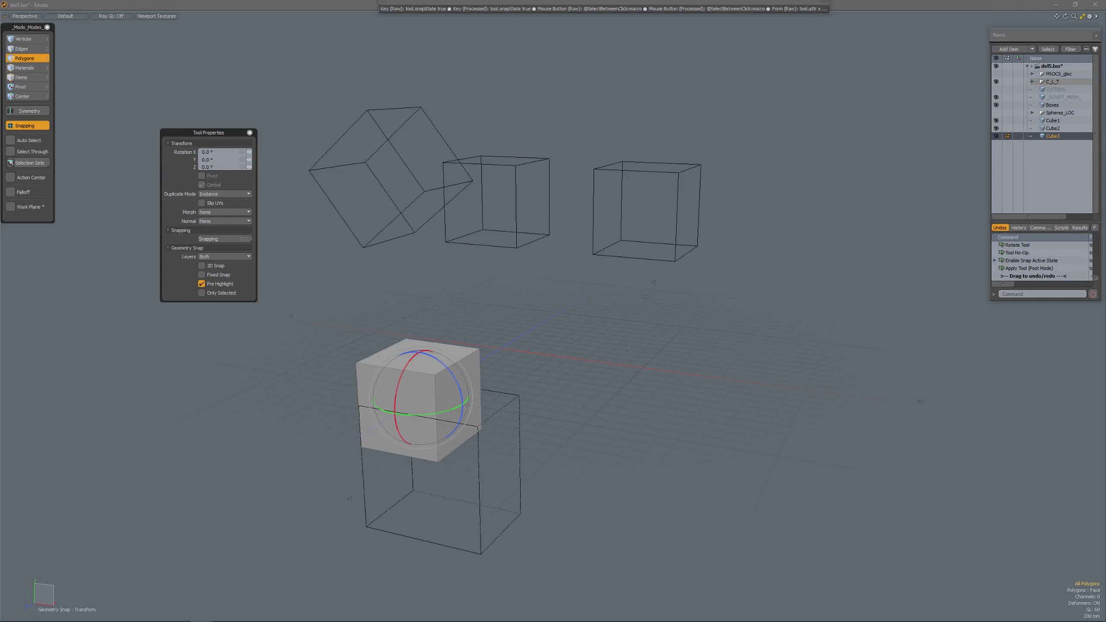
{"action": "left_click", "coordinate": [674, 262]}
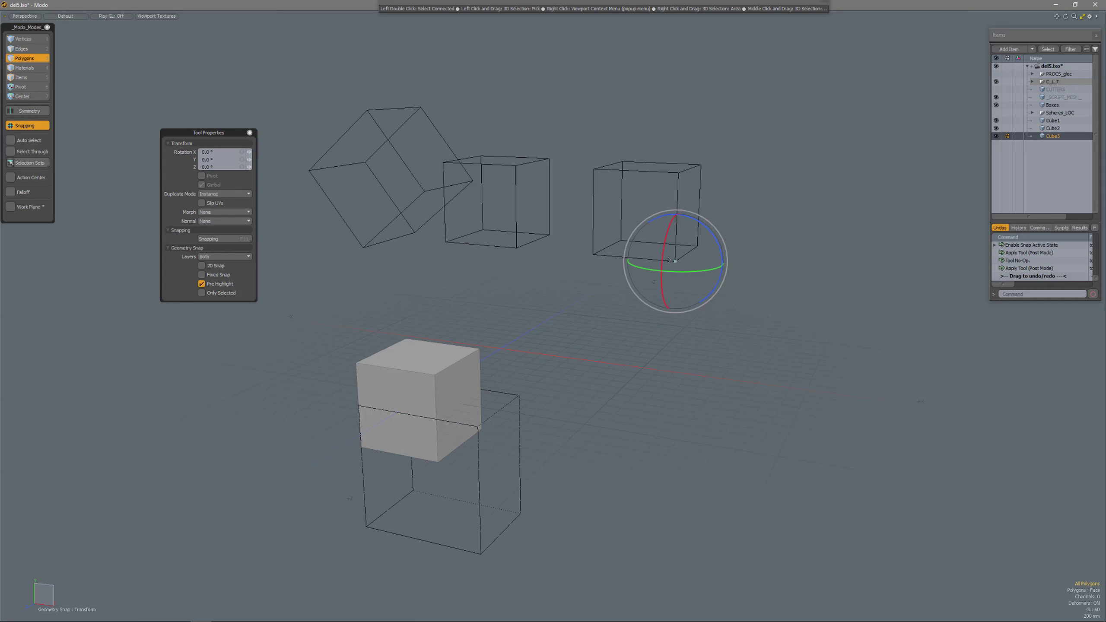
Rotate Cube3 by -51° in Z around the snapped corner and drop the Rotate tool.
{"action": "double_click", "coordinate": [220, 168]}
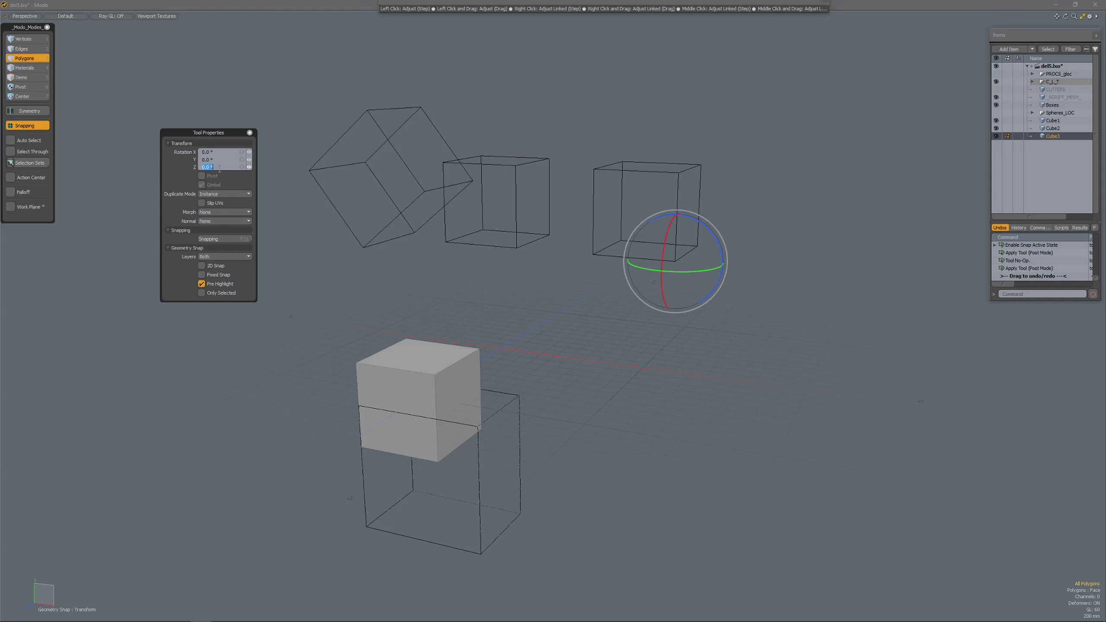
{"action": "type", "text": "-51"}
{"action": "key", "text": "Return"}
{"action": "key", "text": "space"}
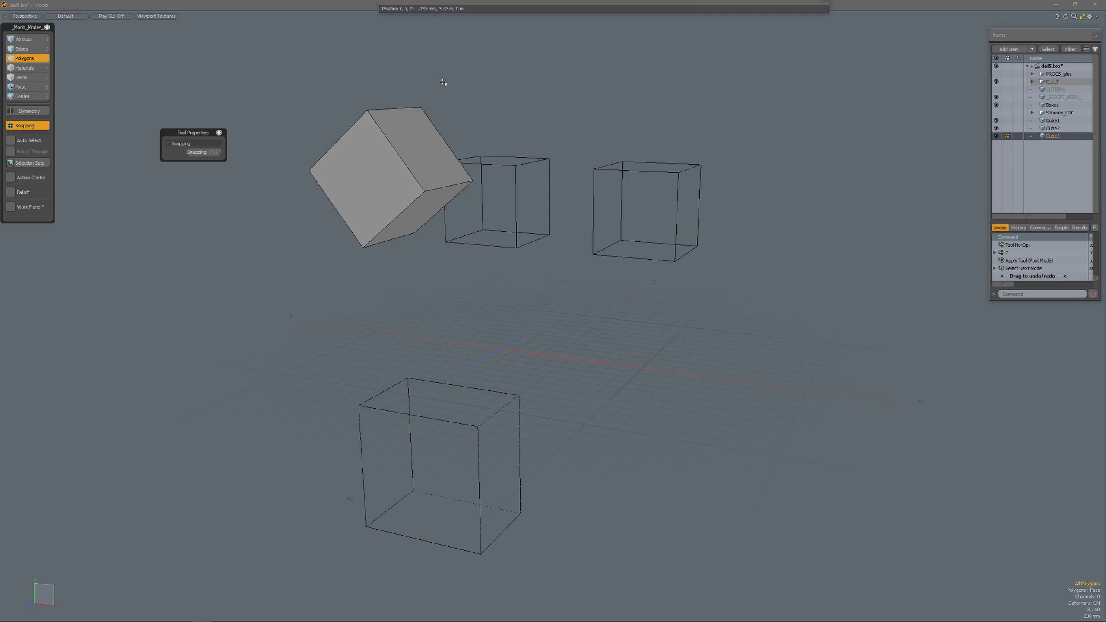
{"action": "left_click_drag", "start_coordinate": [444, 83], "coordinate": [395, 186], "text": "alt"}
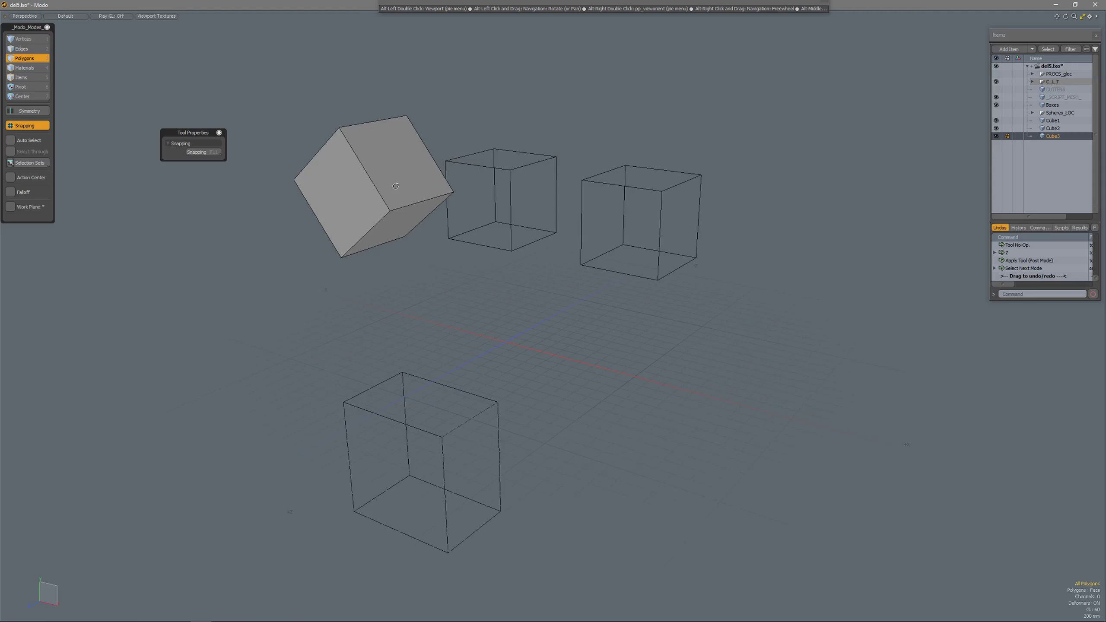